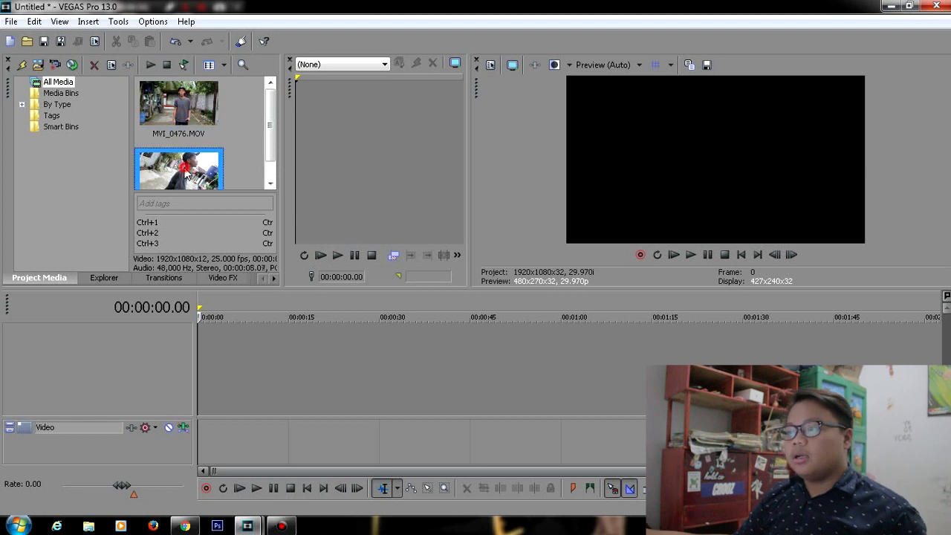
Place MVI_0476.MOV at the start of the timeline and match the project video settings to this media
click(180, 112)
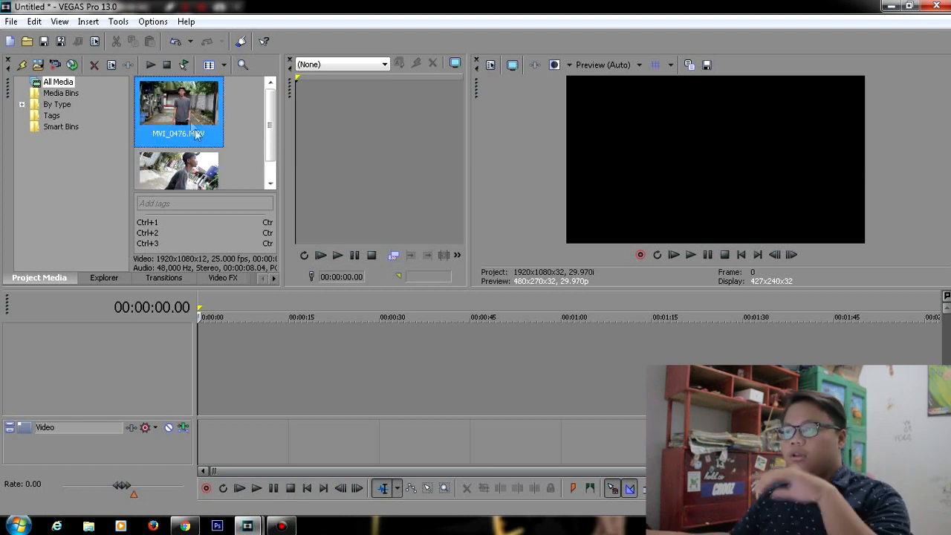
click(86, 278)
click(60, 278)
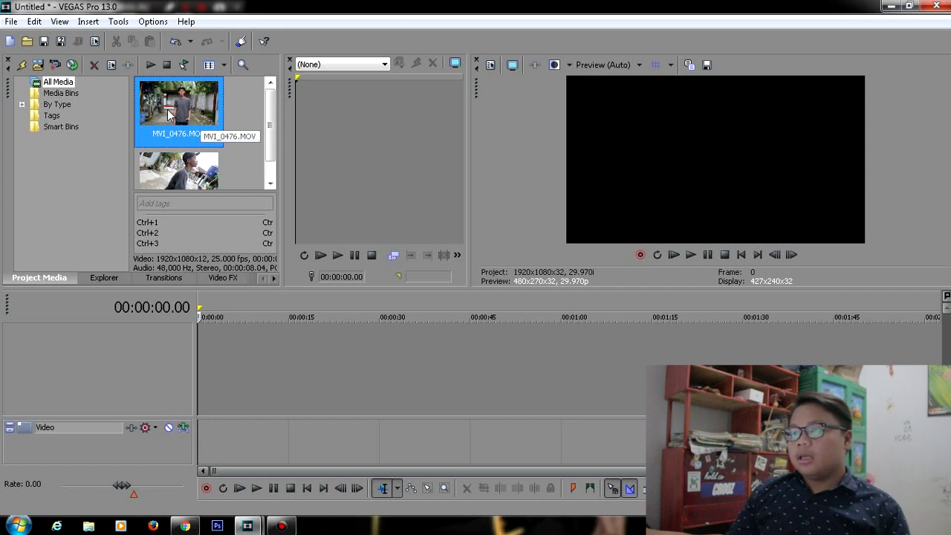
drag(168, 109, 216, 116)
drag(280, 179, 280, 295)
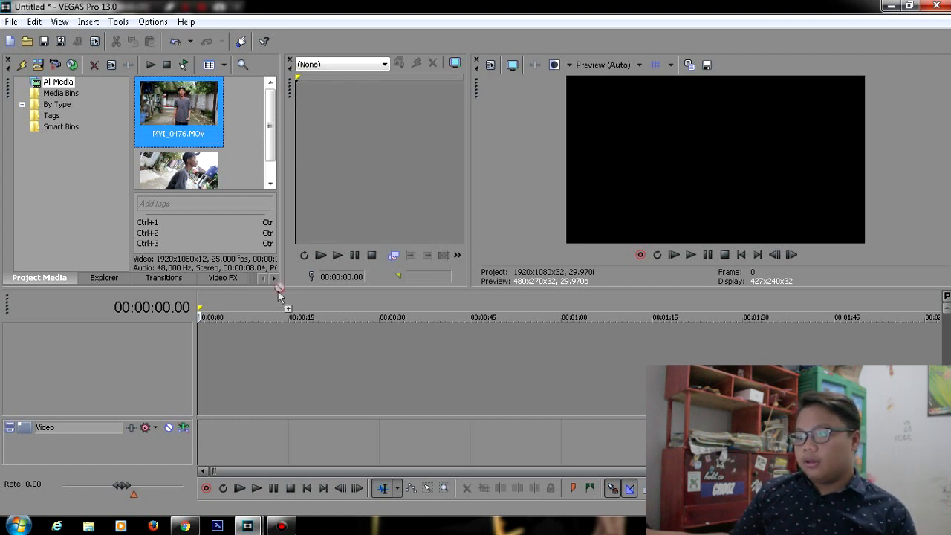
drag(210, 346, 211, 345)
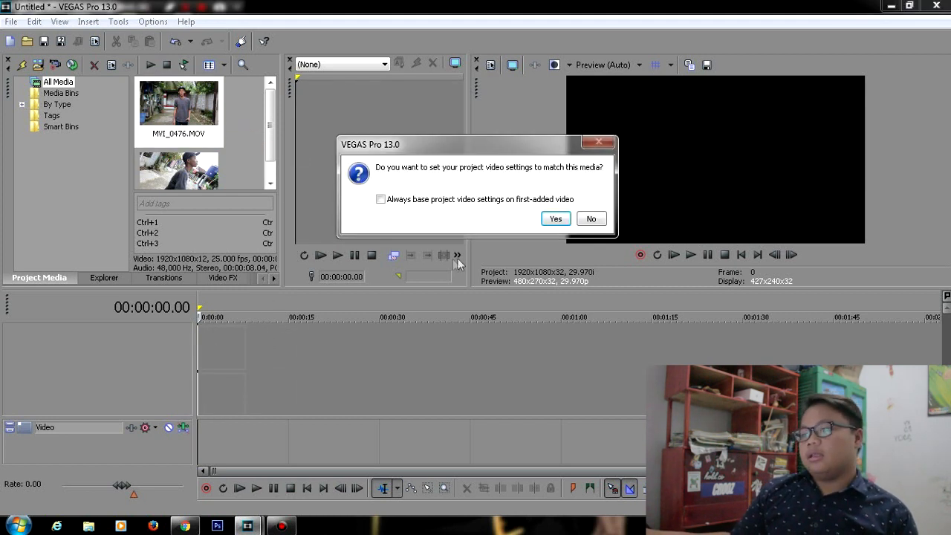
click(556, 219)
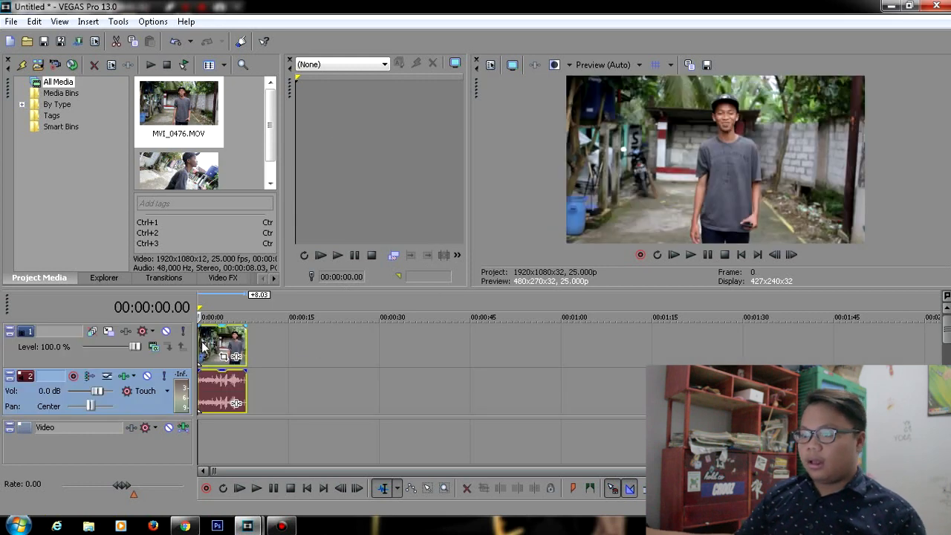
Play the clip from its beginning to review the footage and return the cursor to the start
click(204, 346)
scroll(203, 346, up, 3)
key(space)
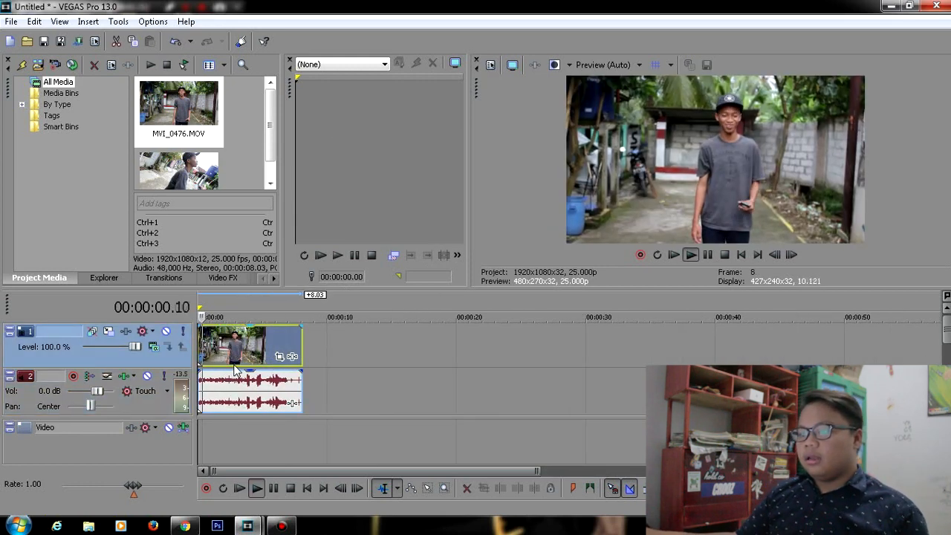
key(space)
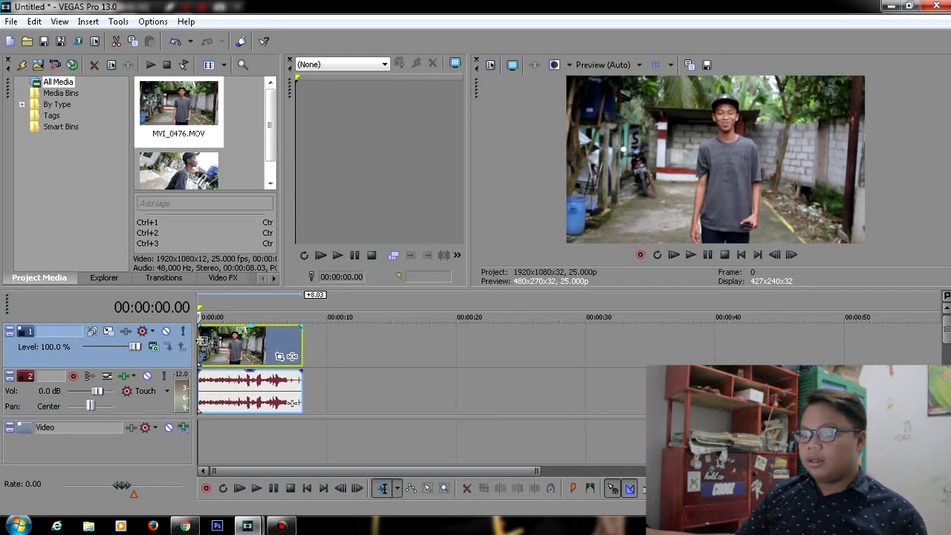
key(space)
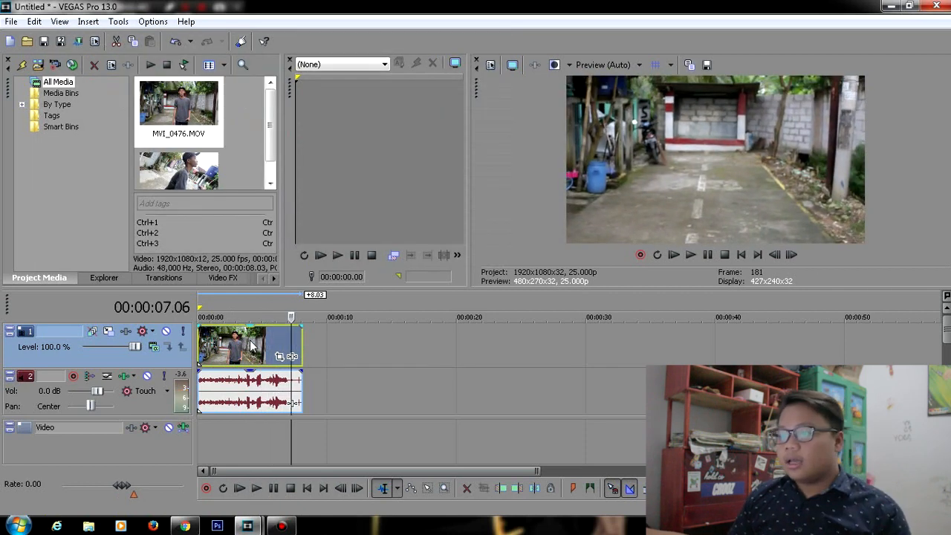
click(233, 365)
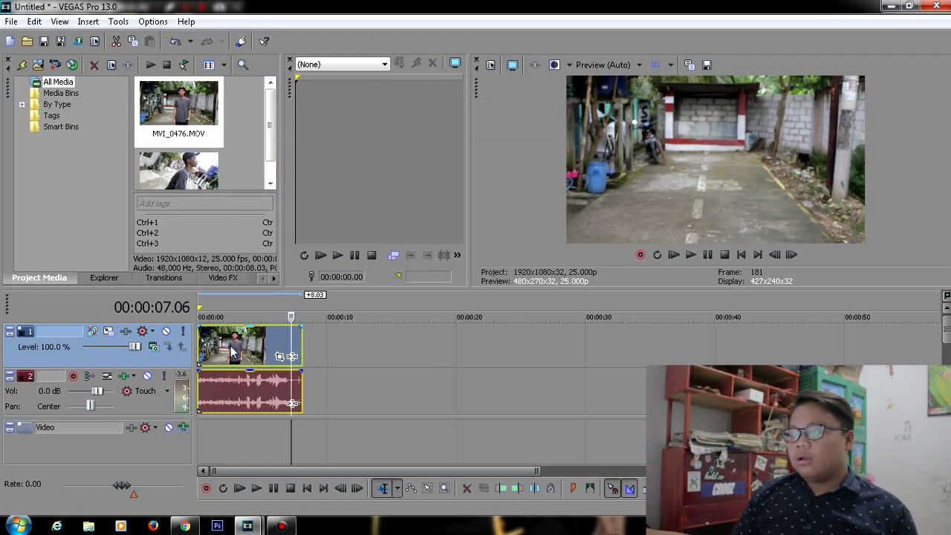
mouse_move(233, 353)
mouse_down()
mouse_move(251, 347)
mouse_move(223, 346)
mouse_up()
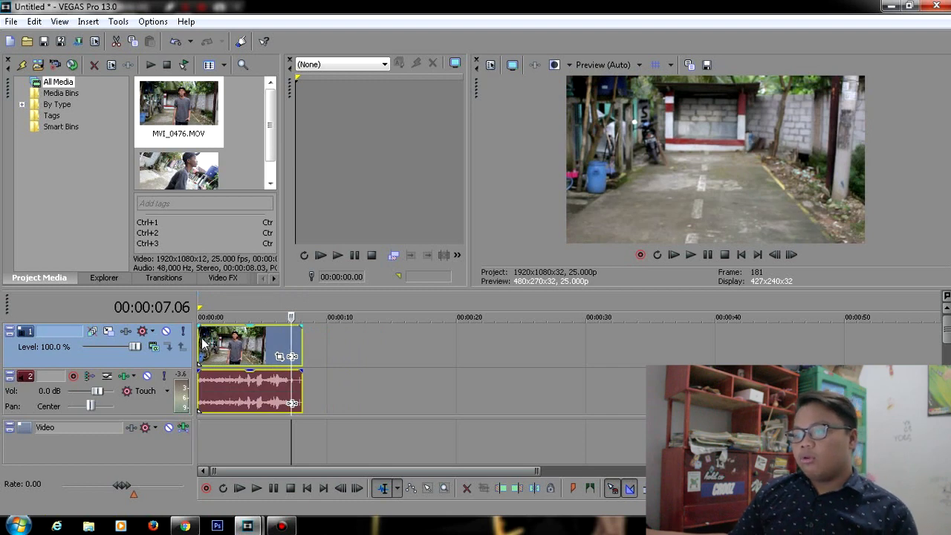
click(203, 343)
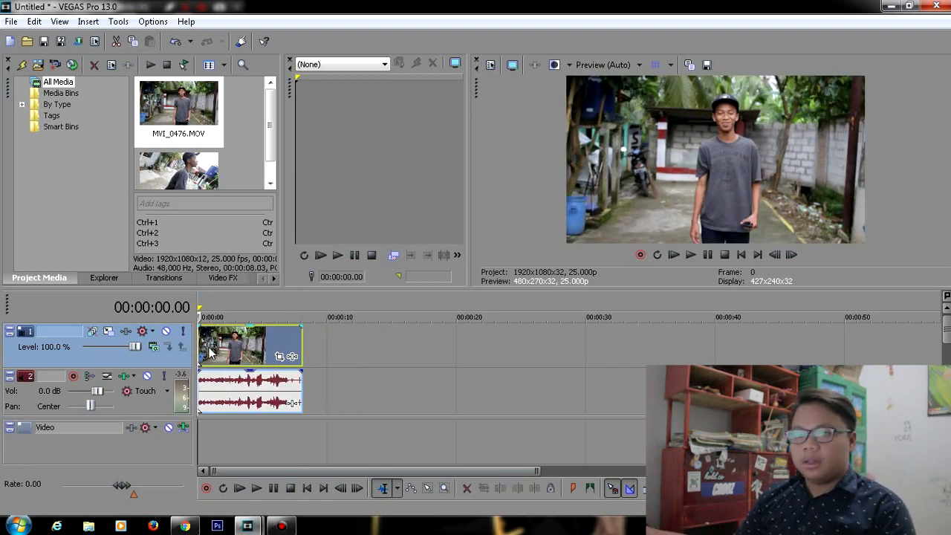
Split the video and audio at 00:00:02.00 and delete the part before the split
key(space)
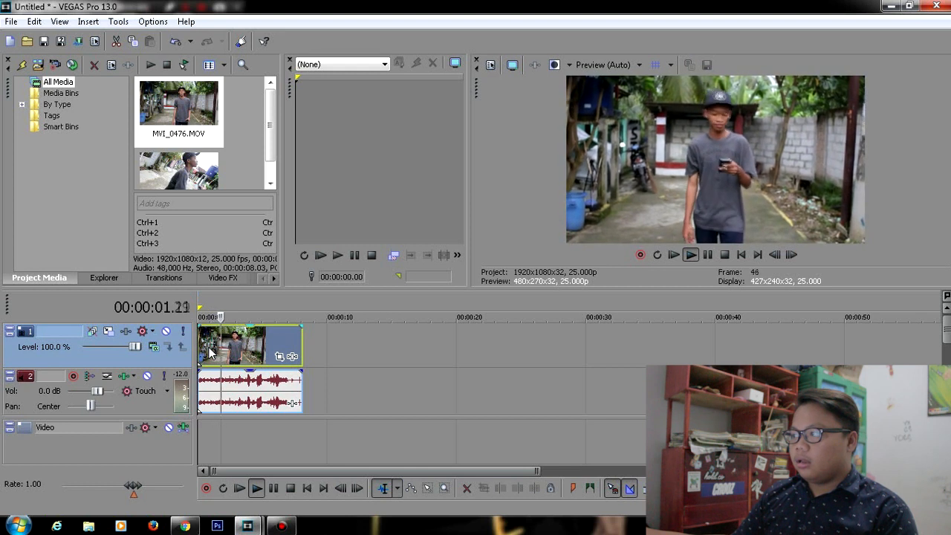
key(Return)
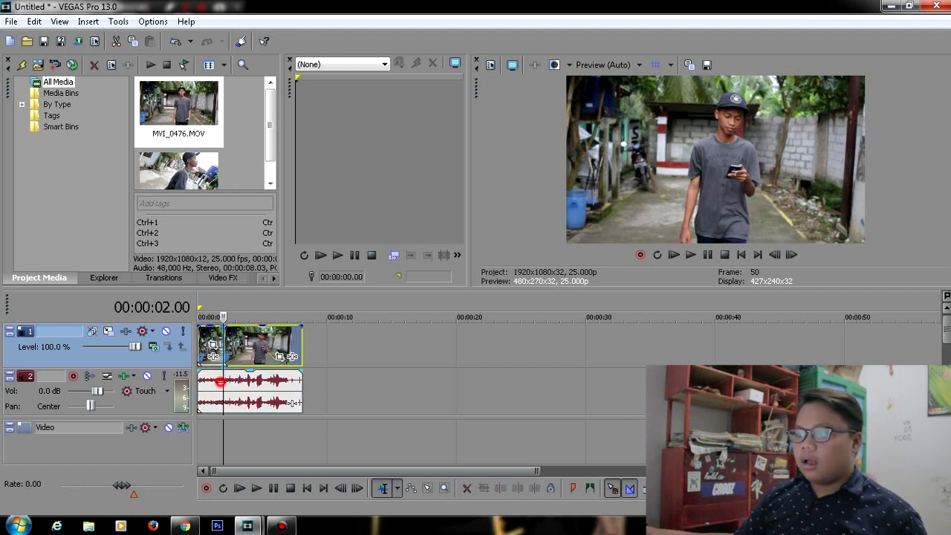
click(221, 382)
key(s)
click(205, 384)
ctrl+click(206, 338)
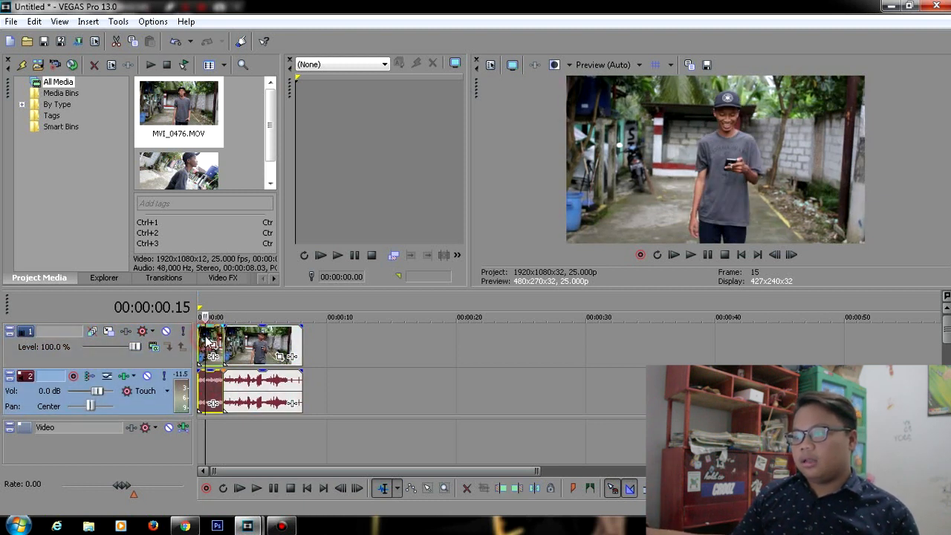
key(Delete)
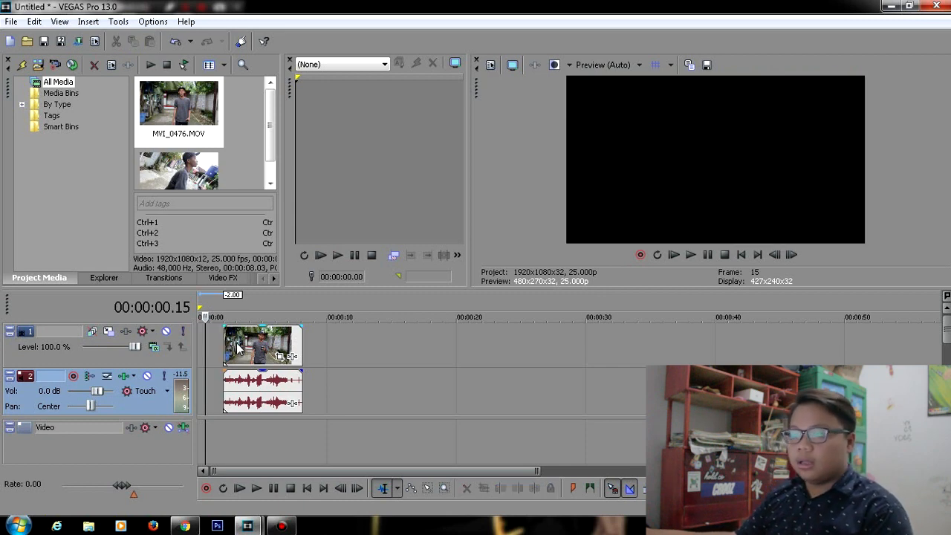
Move the remaining clip back to the start of the timeline
click(238, 346)
drag(261, 342, 235, 340)
click(201, 340)
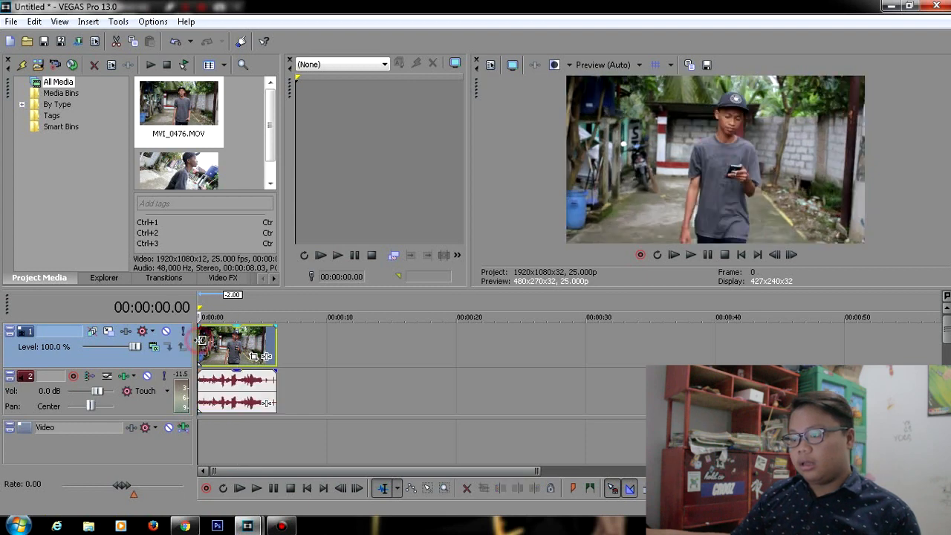
Trim the ends of the video and audio events to 00:00:05.02 and play the trimmed clip
key(space)
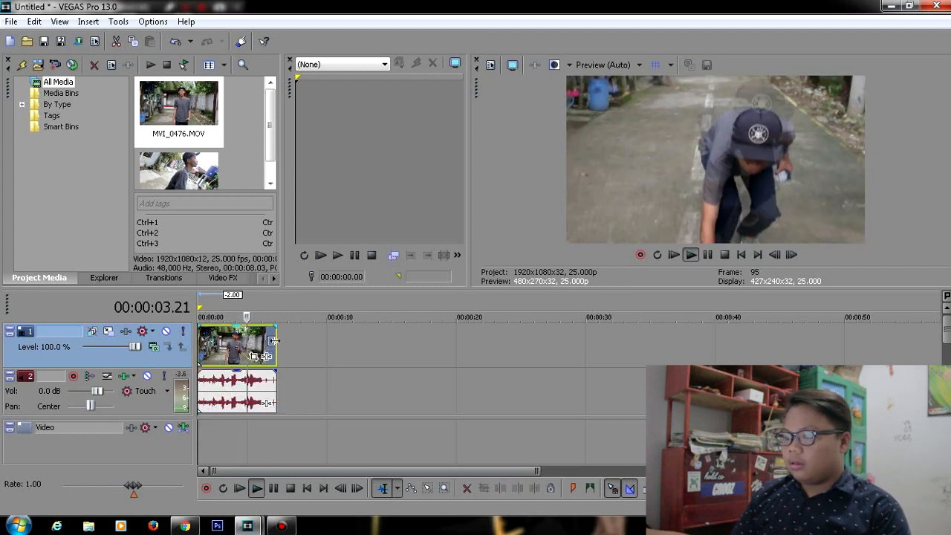
key(Return)
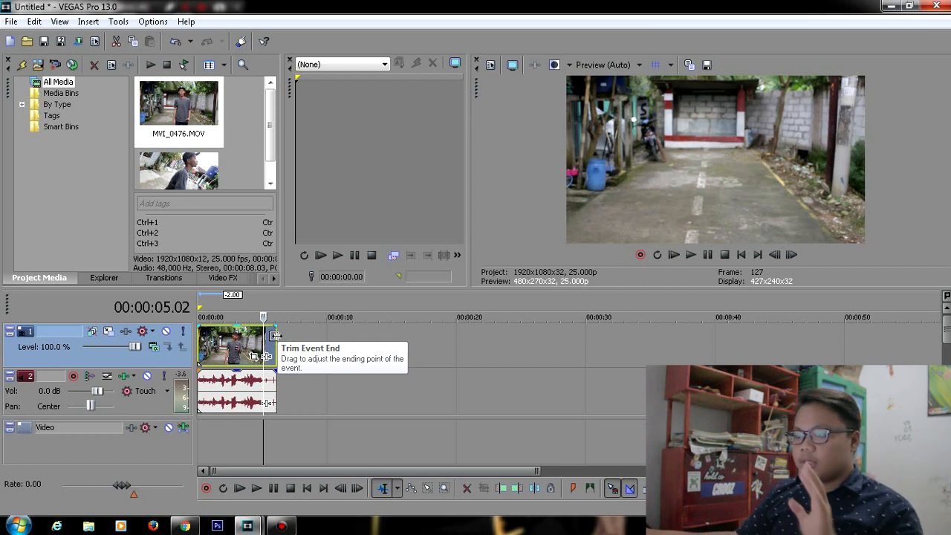
drag(275, 335, 263, 335)
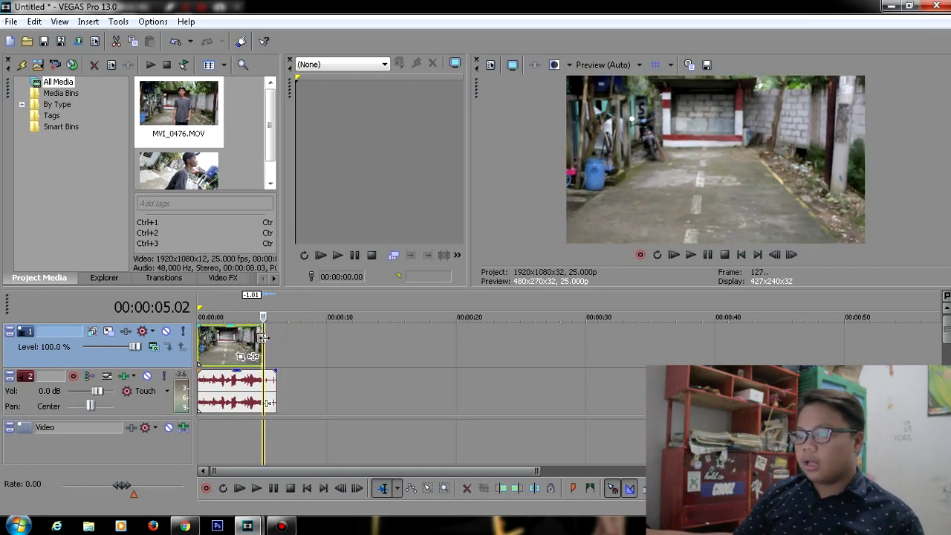
click(273, 394)
drag(274, 394, 263, 393)
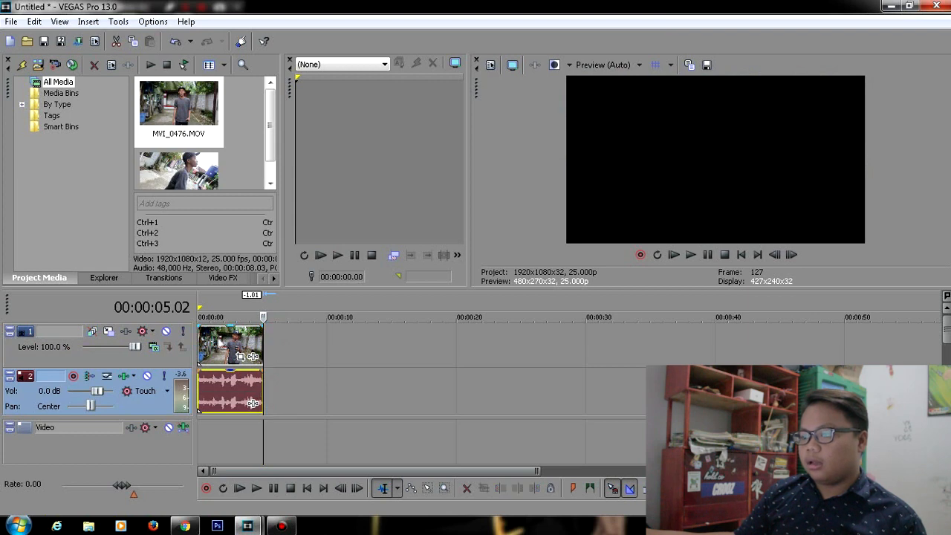
click(204, 346)
key(space)
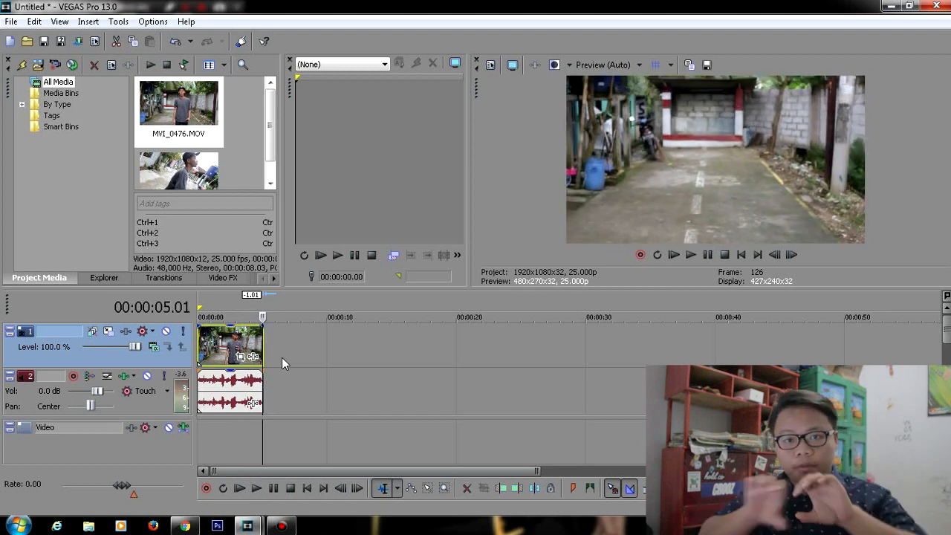
Try extending the video event's end by about 8.14 seconds and play the extended part
click(263, 338)
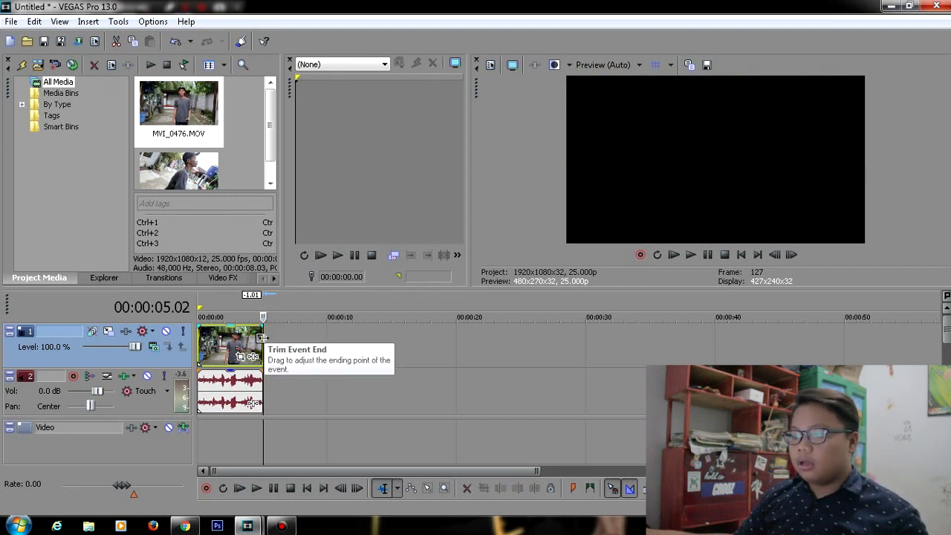
drag(263, 338, 372, 342)
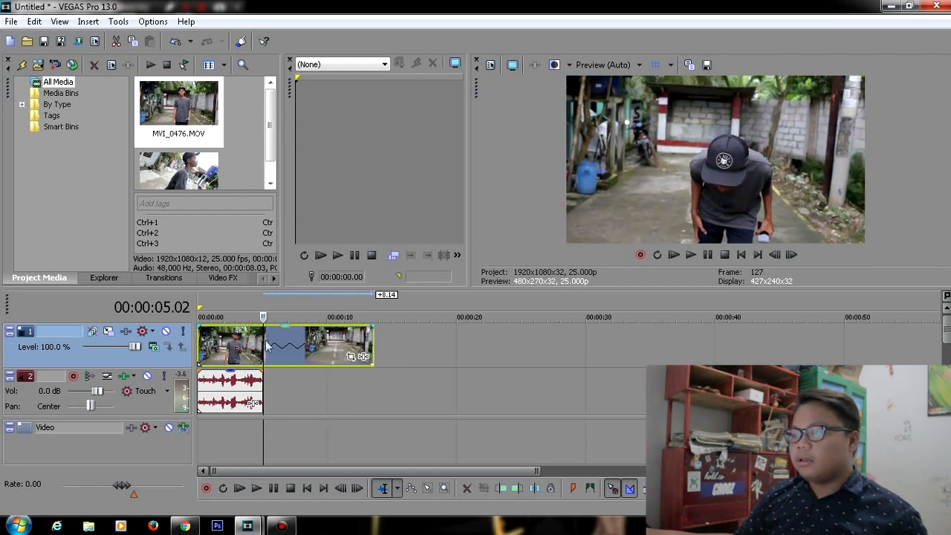
key(space)
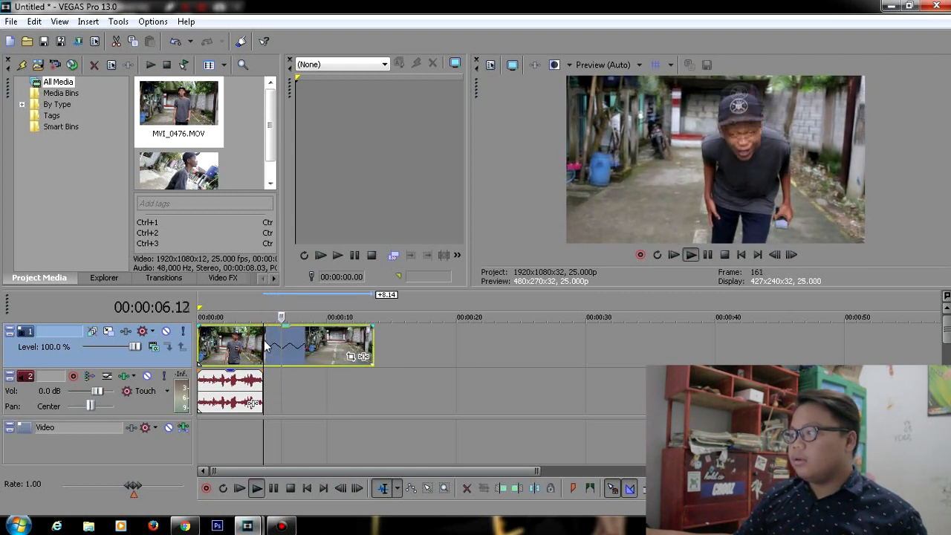
key(space)
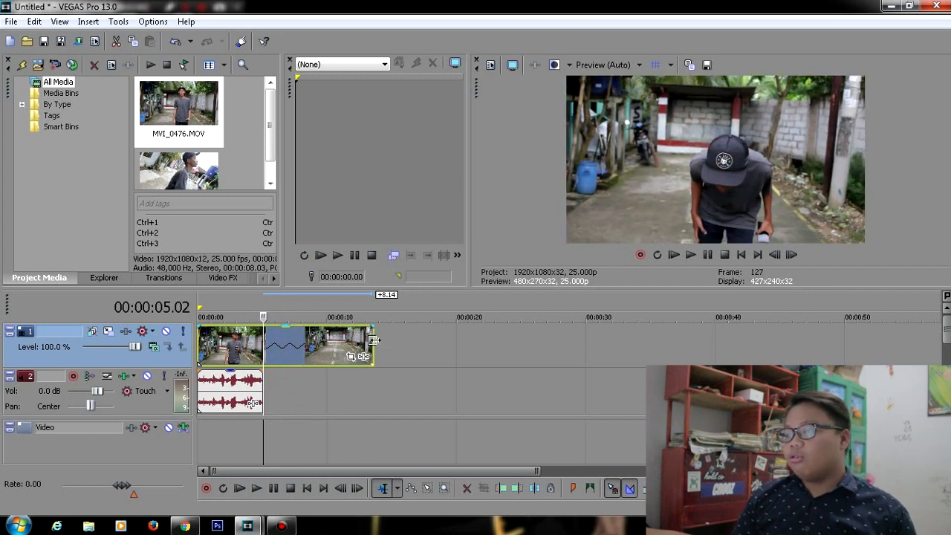
Try shortening the video event to about 2 seconds and restore its end to 00:00:05.02, level with the audio
drag(373, 340, 220, 337)
key(ctrl+Home)
key(space)
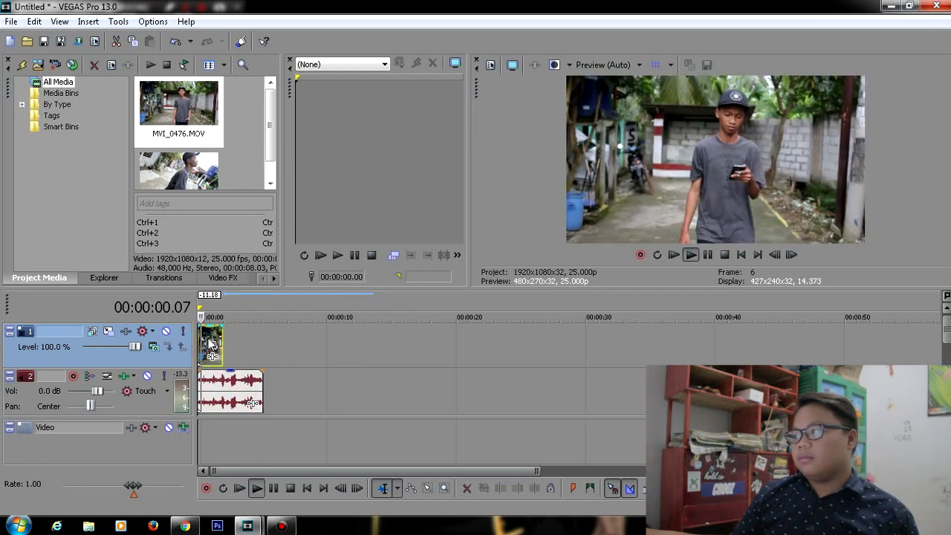
key(space)
drag(221, 334, 258, 335)
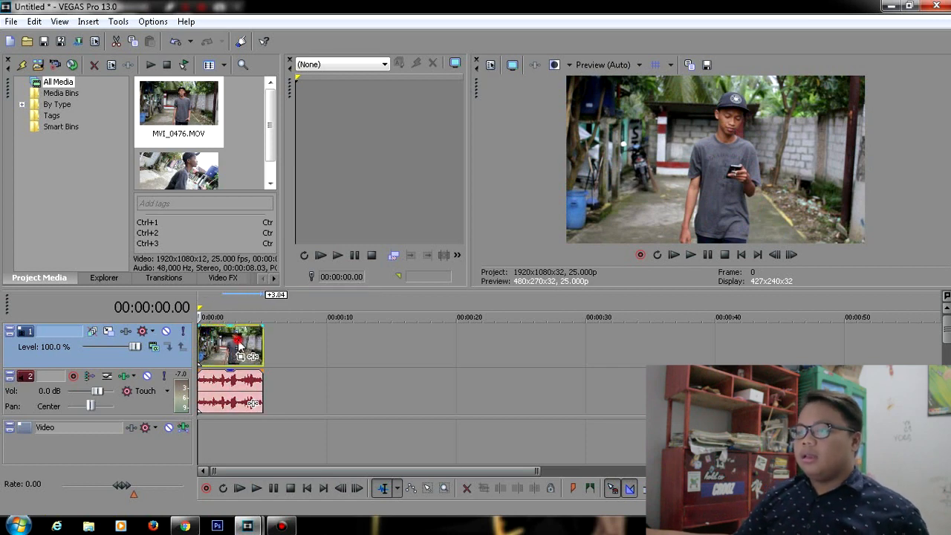
click(238, 346)
click(218, 386)
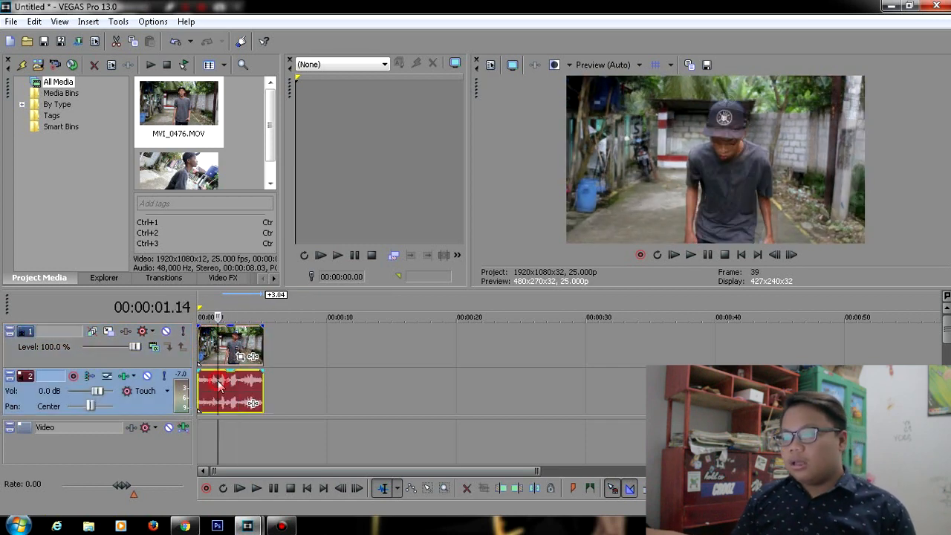
click(239, 346)
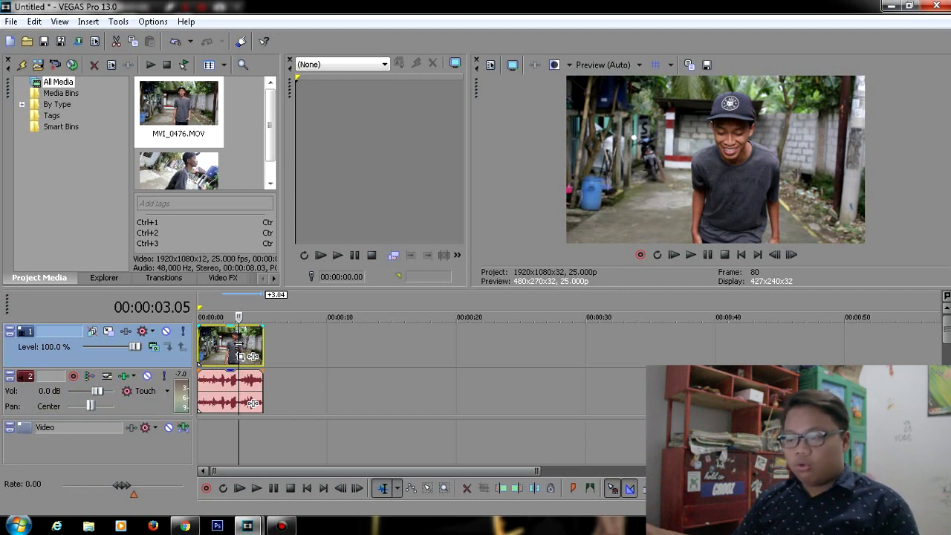
mouse_move(218, 403)
mouse_down()
mouse_move(236, 403)
mouse_move(218, 404)
mouse_up()
click(202, 345)
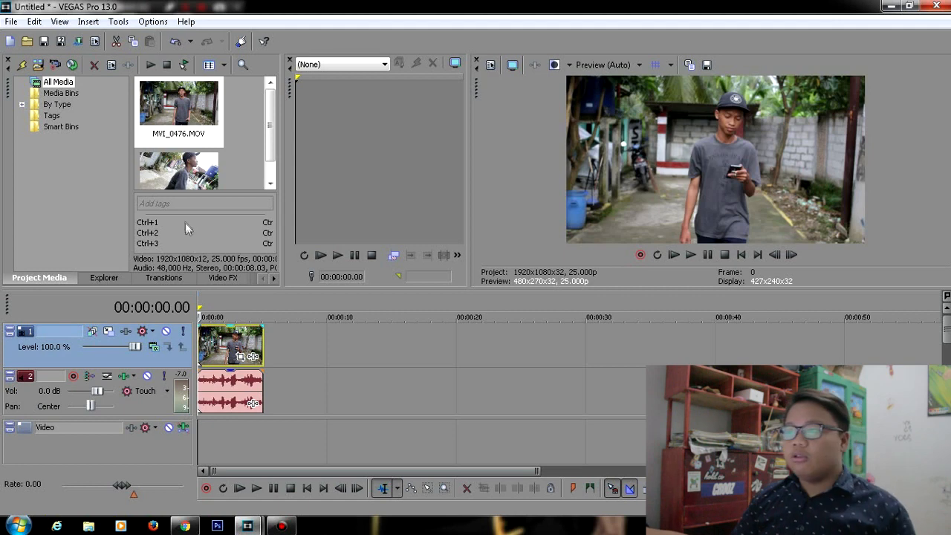
Place MVI_0477.MOV directly after the first clip, starting at 00:00:05.02, and briefly play it
click(172, 165)
drag(171, 162, 272, 342)
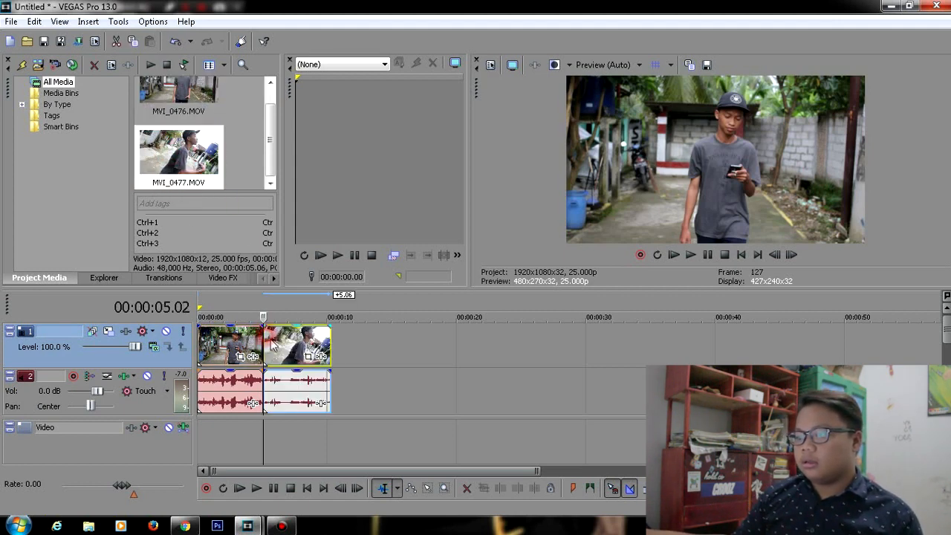
key(space)
key(space)
Play across the cut between the two clips and delete the second clip's audio event
click(229, 338)
key(space)
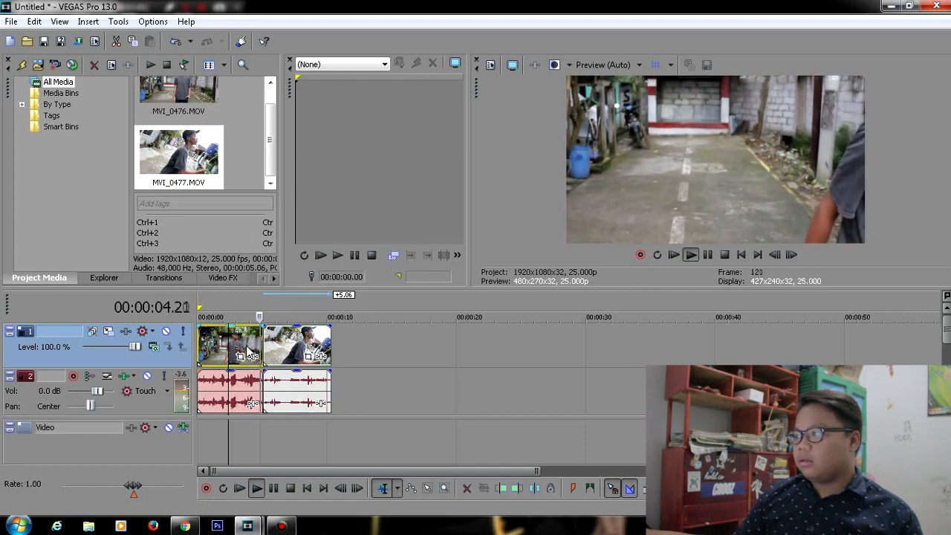
click(274, 396)
key(Delete)
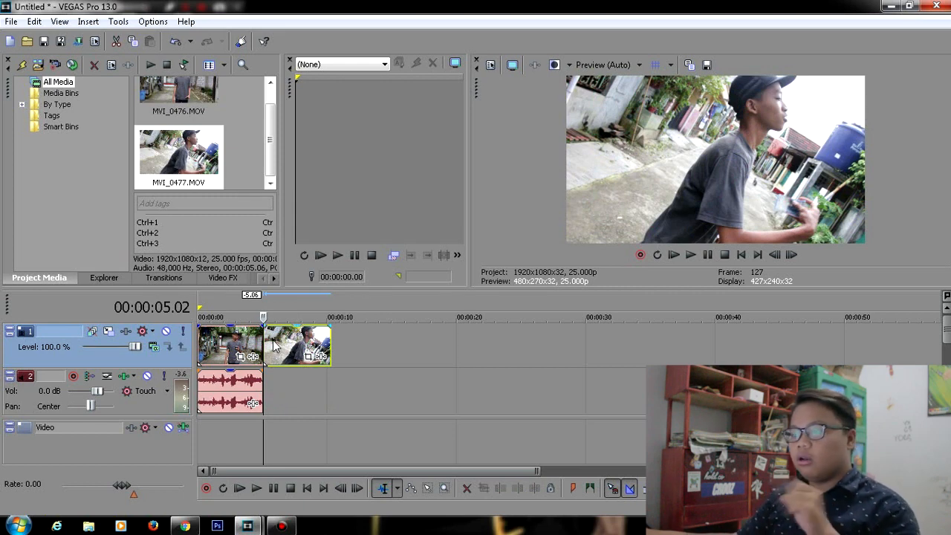
Insert a new audio track below the existing audio track
click(949, 349)
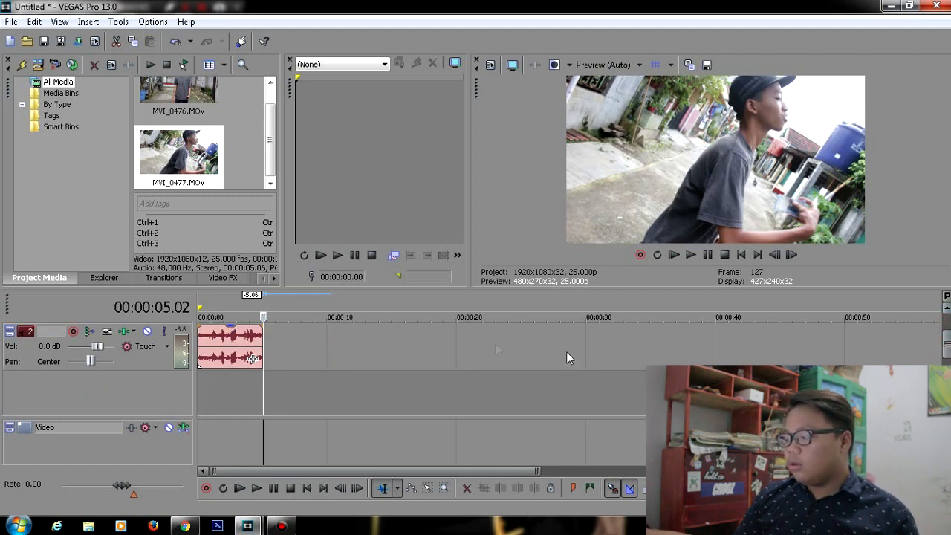
right_click(150, 385)
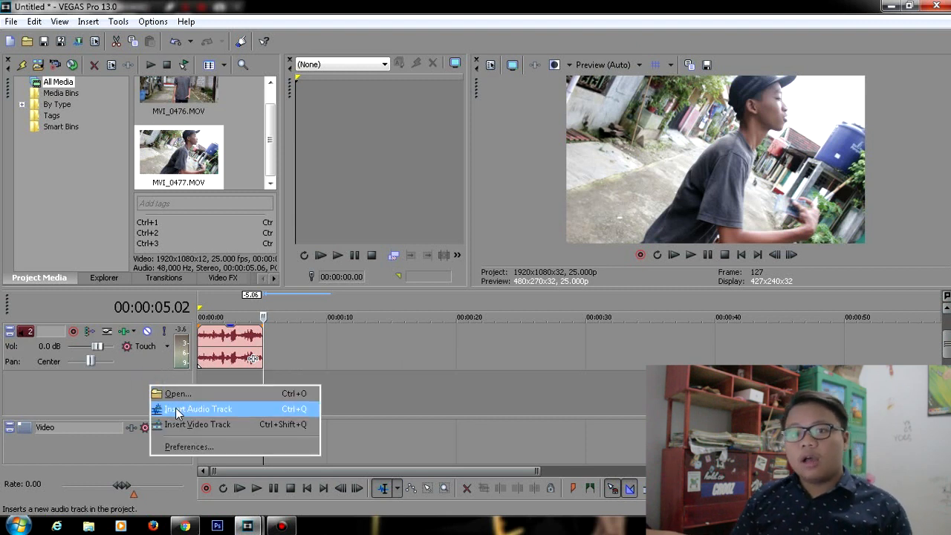
click(177, 410)
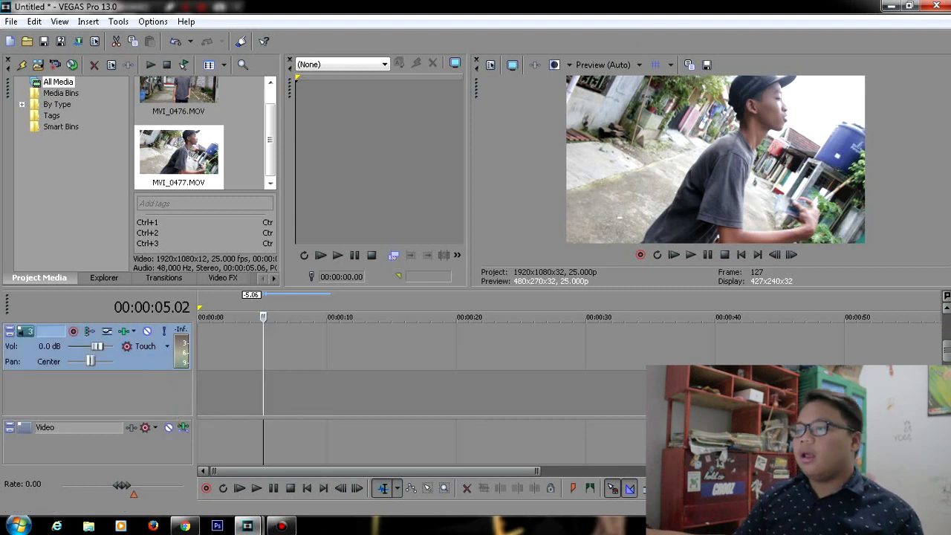
drag(946, 361, 946, 352)
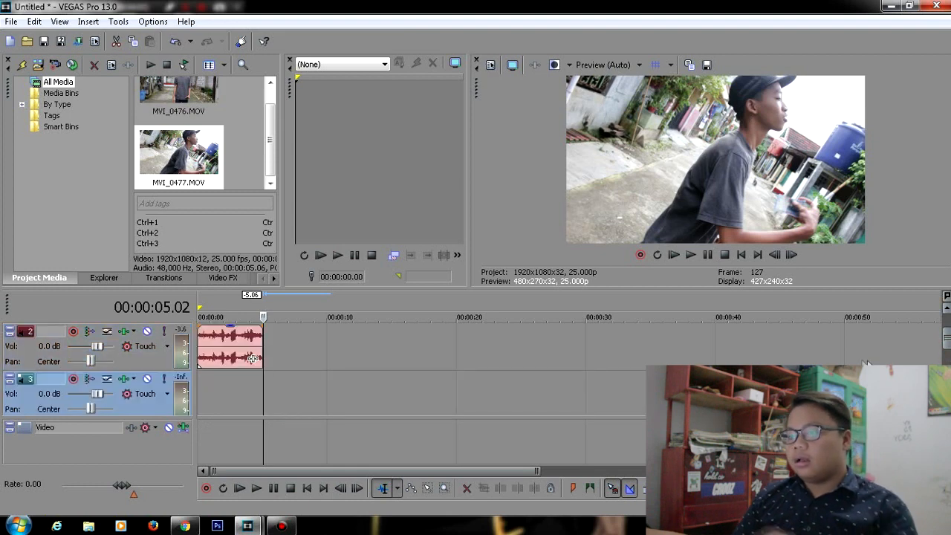
Place the CURIOUS - Funny Comedy Music MP3 on the new audio track at 00:00:05.02 and play its opening
click(108, 279)
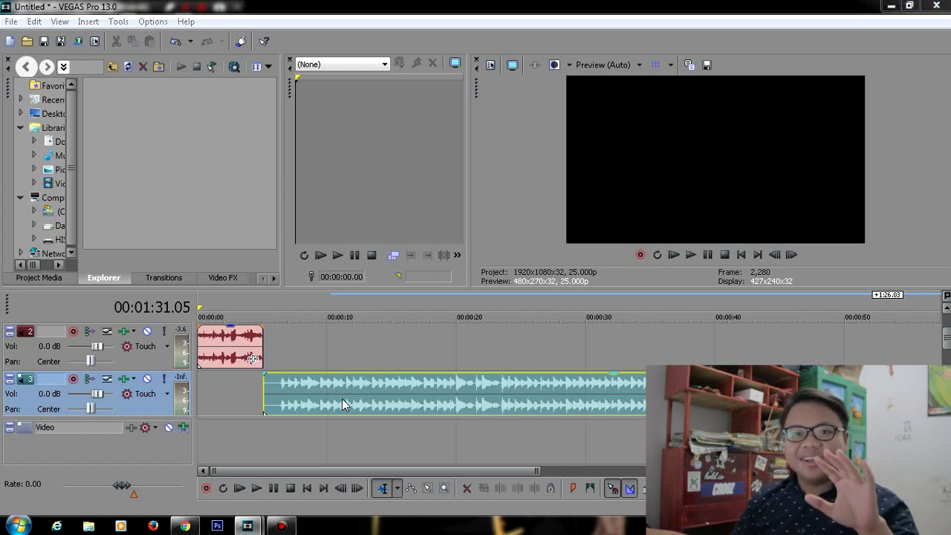
click(294, 390)
key(space)
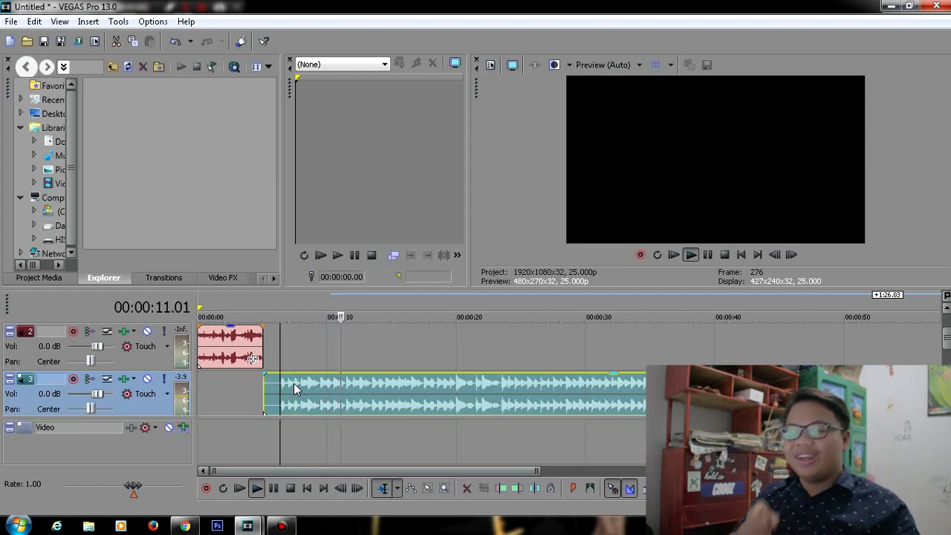
key(space)
Trim the comedy music's opening and move it to the timeline start, with its gain lowered to about -7.7 dB
drag(263, 391, 243, 377)
click(244, 375)
drag(333, 377, 332, 404)
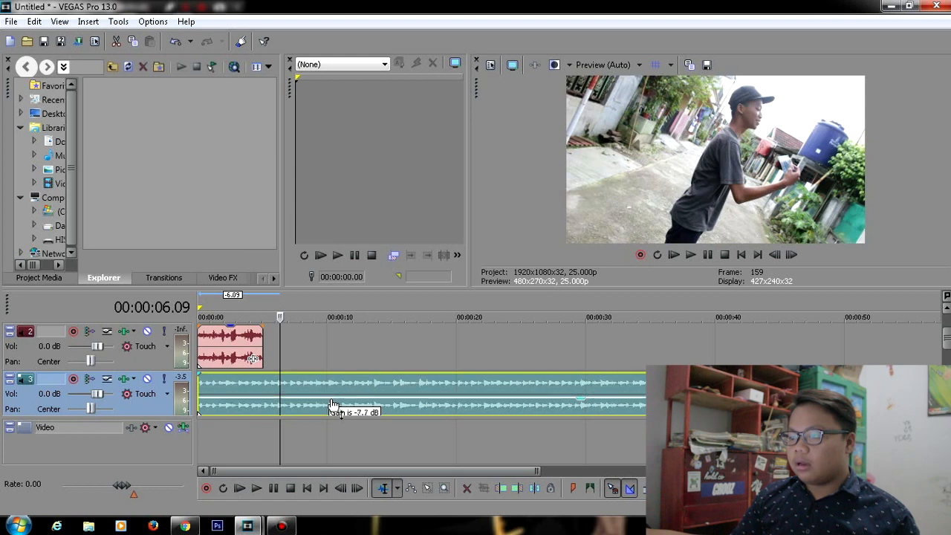
Play the sequence from the start across the cut to check the comedy music under the first clip
click(201, 358)
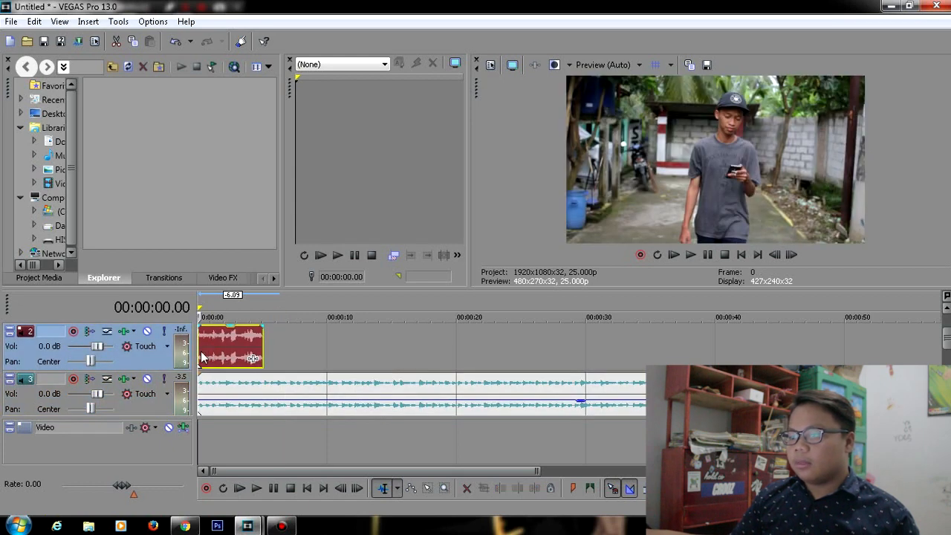
key(space)
drag(948, 347, 948, 340)
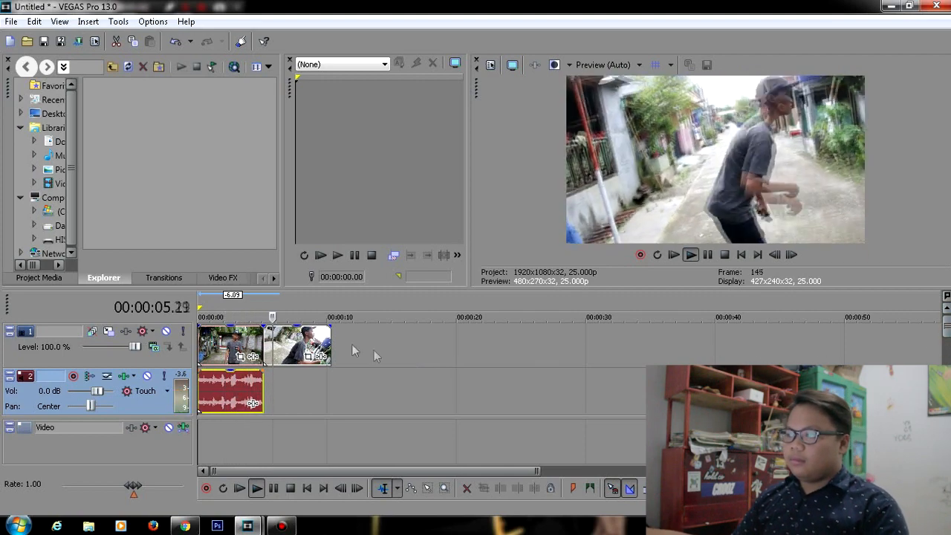
key(Return)
Split the comedy music at 00:00:05.02, where the second clip starts, and delete the part after the split
click(267, 337)
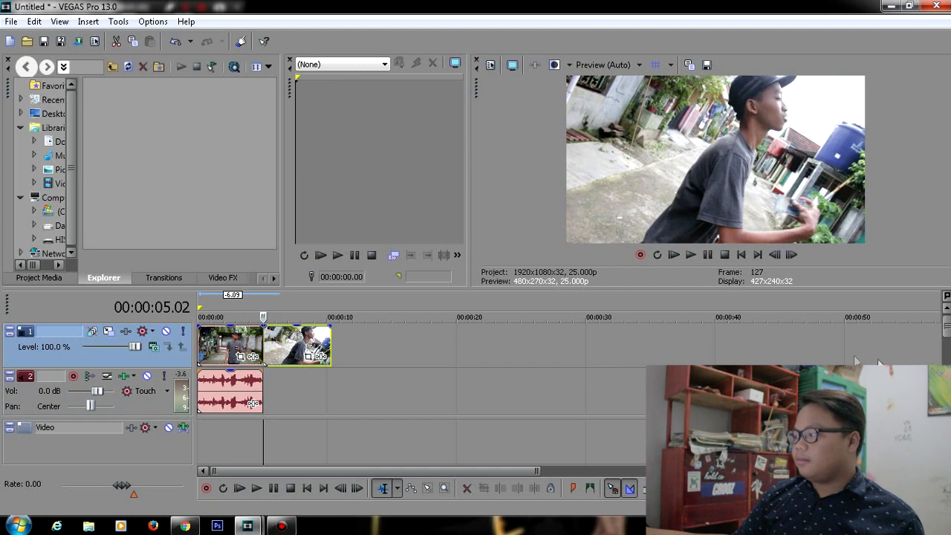
drag(947, 327, 947, 351)
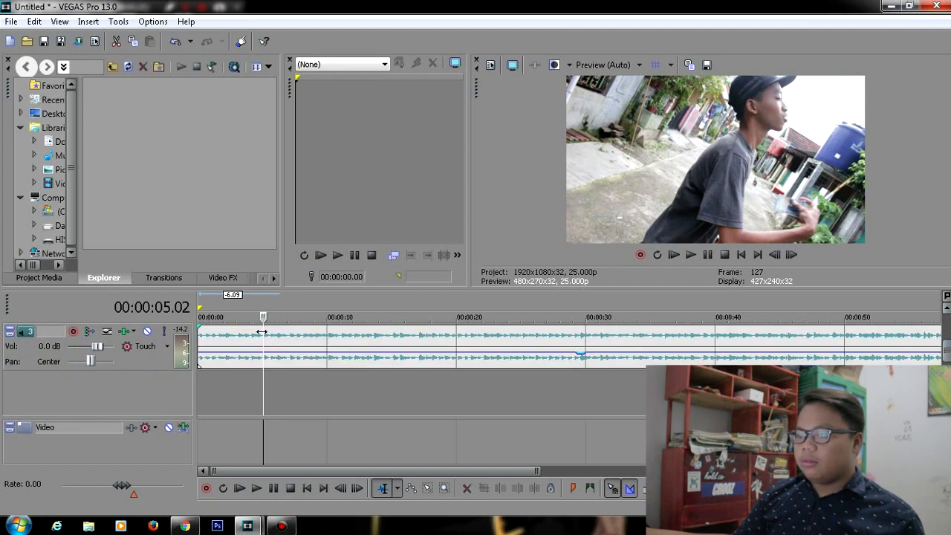
click(262, 332)
key(s)
click(280, 341)
key(Delete)
scroll(288, 317, up, 4)
scroll(436, 365, down, 3)
drag(947, 353, 945, 325)
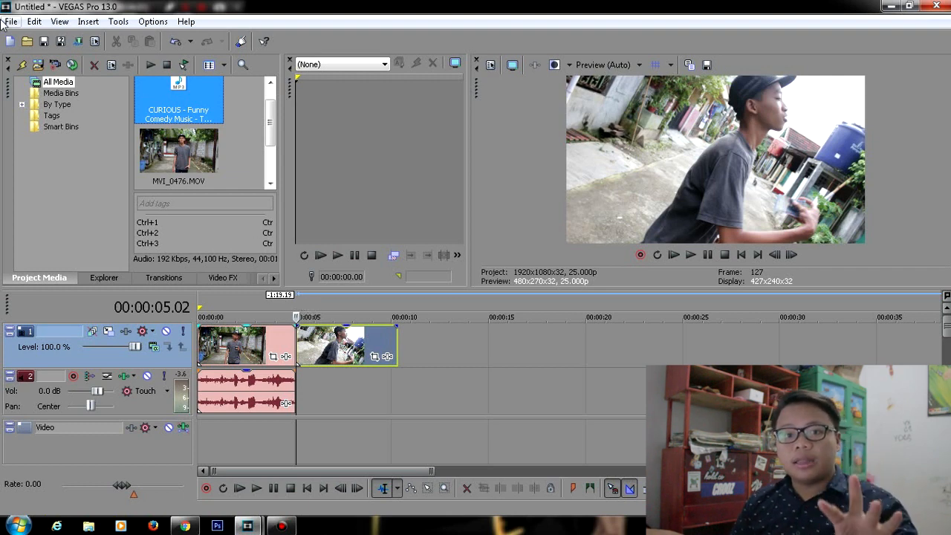
Import Nyidam Pentol - Monata (koplo terbaru 2013).mp3 from the Music library into the project media
click(9, 25)
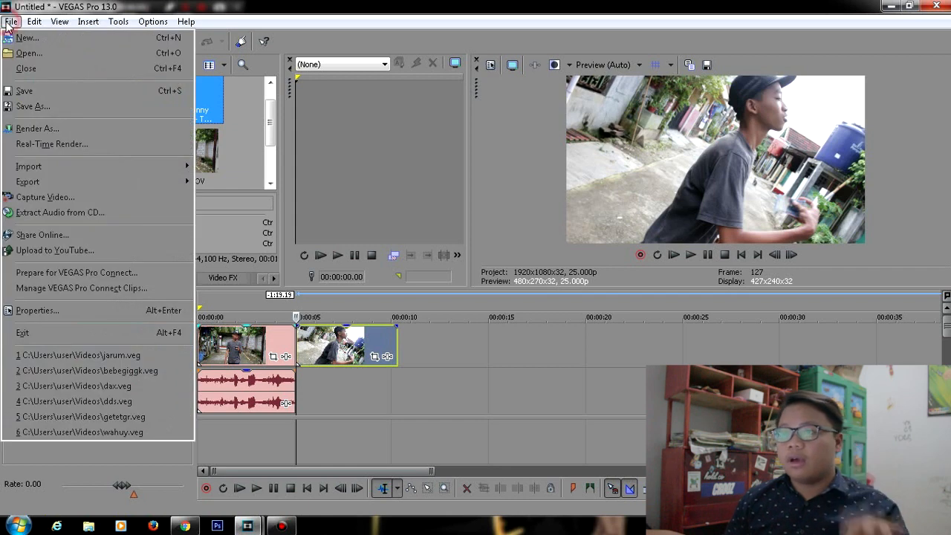
mouse_move(86, 175)
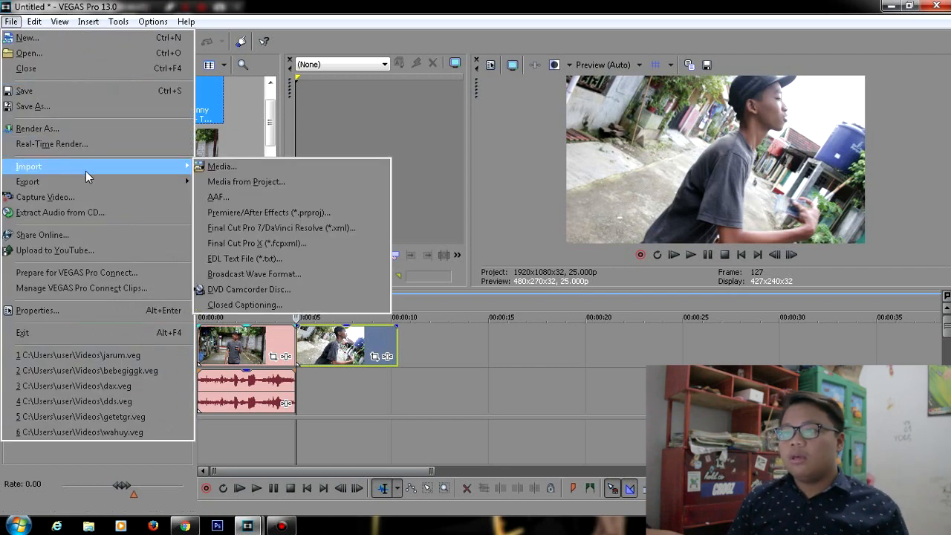
click(255, 168)
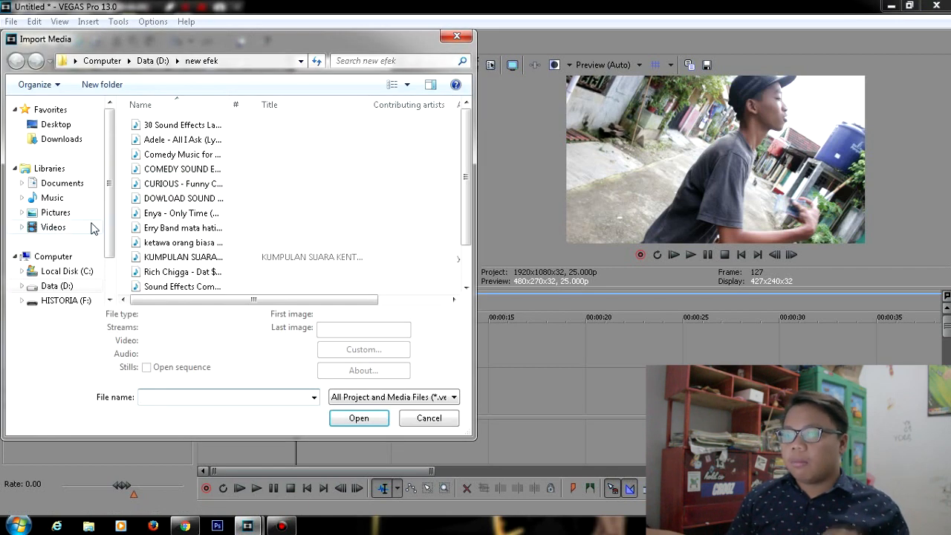
click(63, 198)
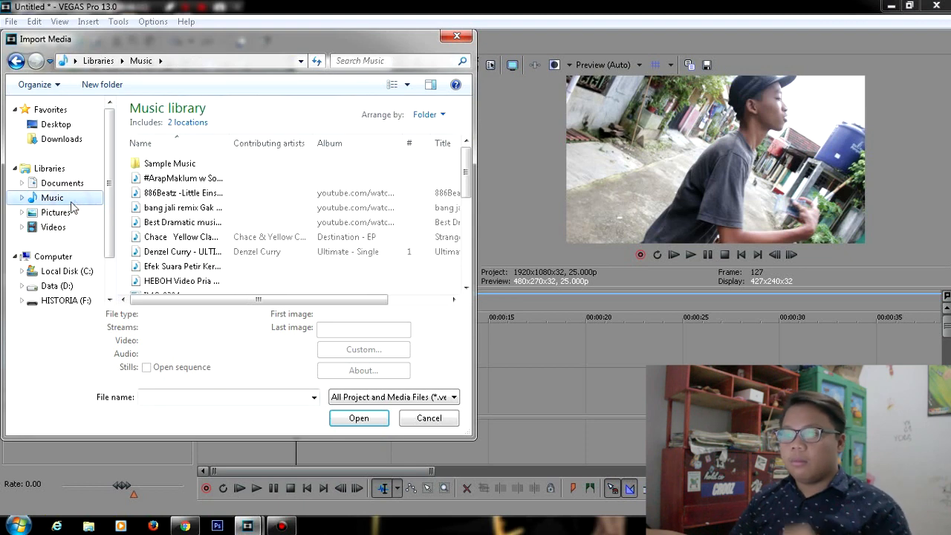
click(149, 199)
scroll(179, 215, down, 3)
scroll(186, 221, down, 2)
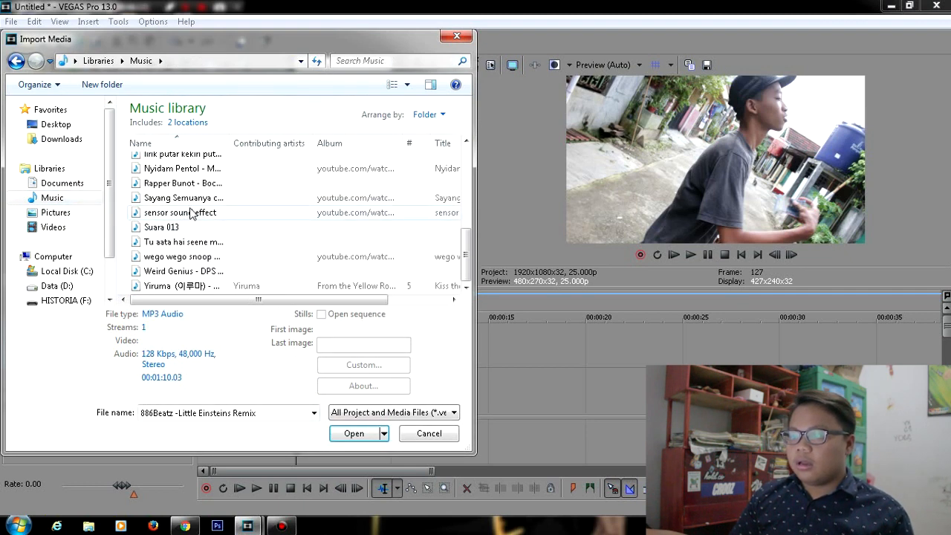
click(194, 171)
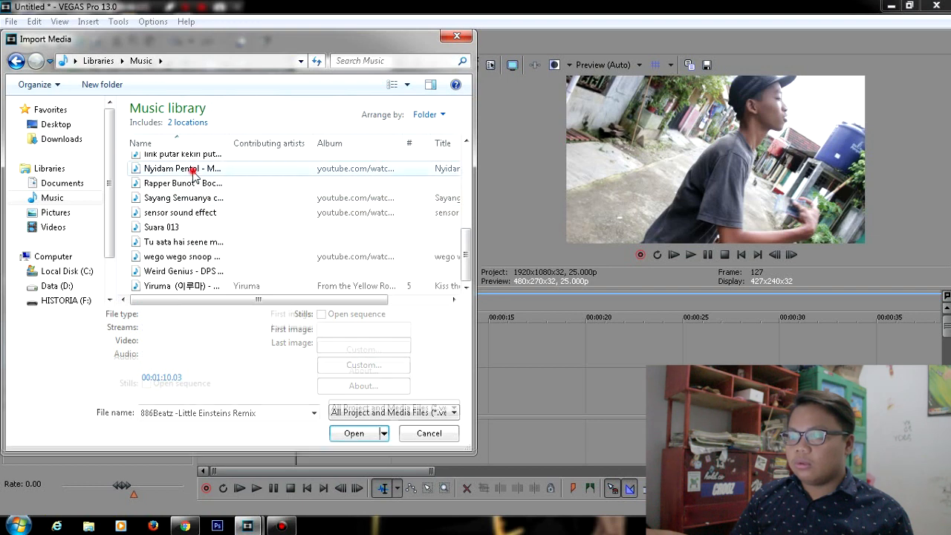
click(354, 436)
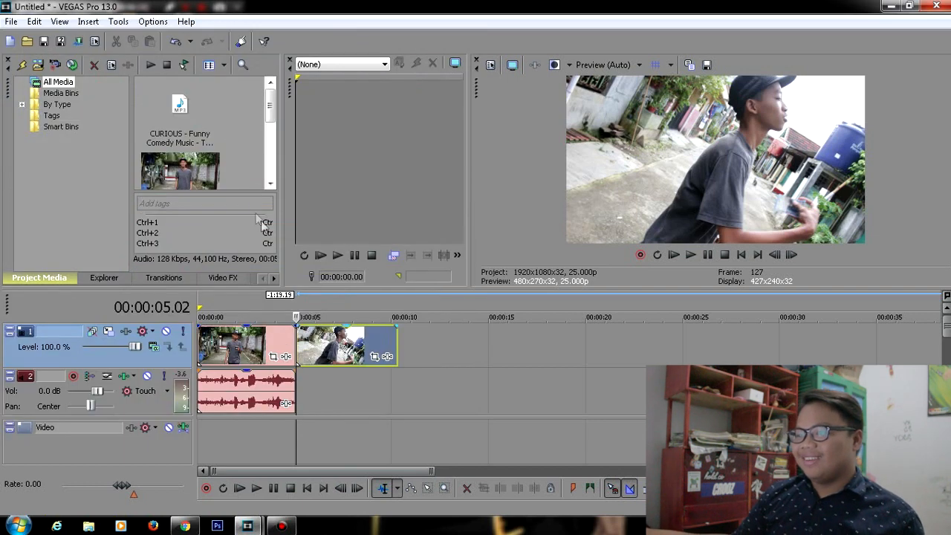
Place the Nyidam Pentol MP3 after the first clip's audio, starting at 00:00:05.02, and play part of it
drag(272, 106, 271, 158)
drag(180, 152, 307, 384)
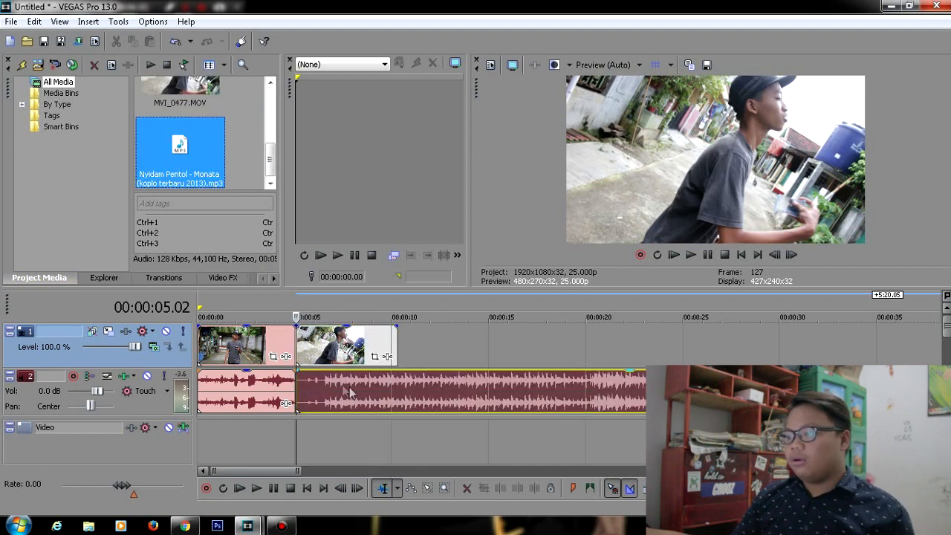
click(445, 382)
key(space)
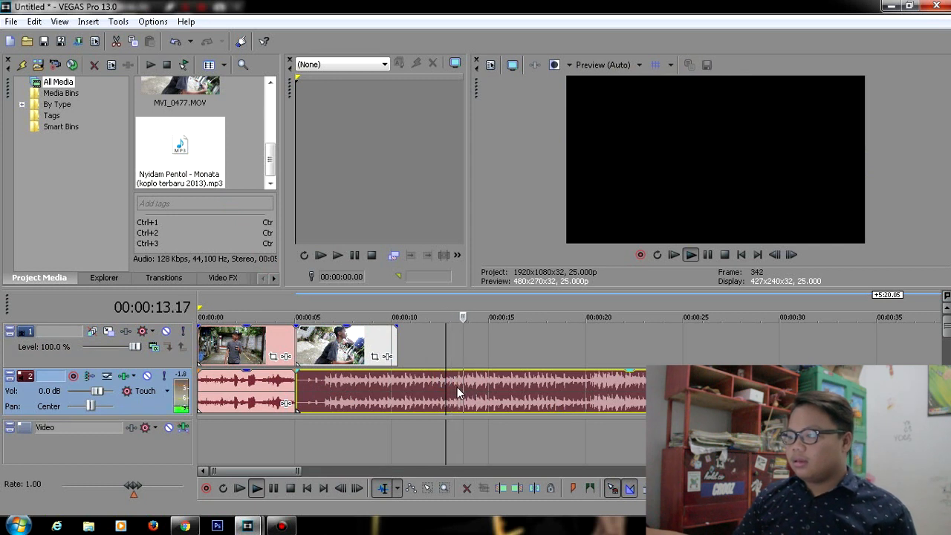
key(space)
Cut the first 17.07 seconds off the Nyidam Pentol music, keep its start at 00:00:05.02, and play across the cut
click(590, 381)
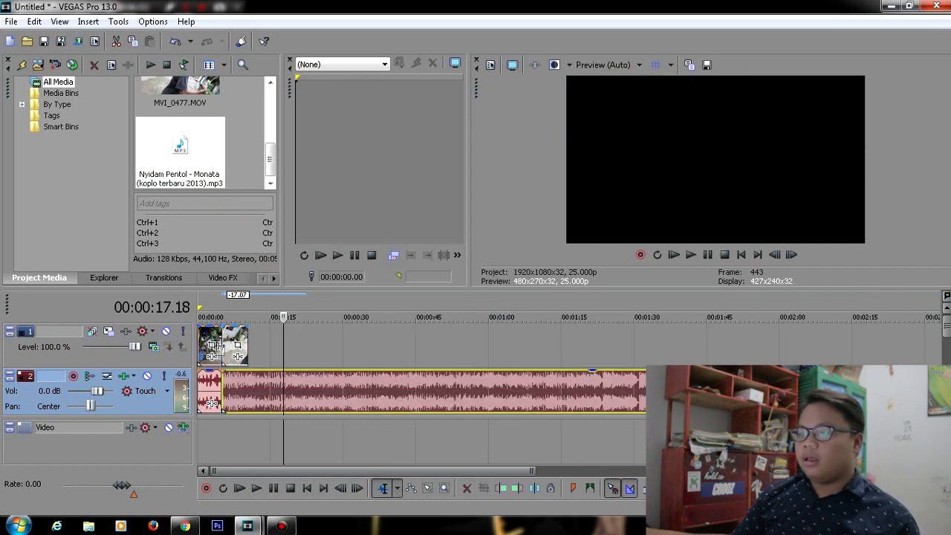
click(212, 345)
scroll(211, 402, up, 5)
key(space)
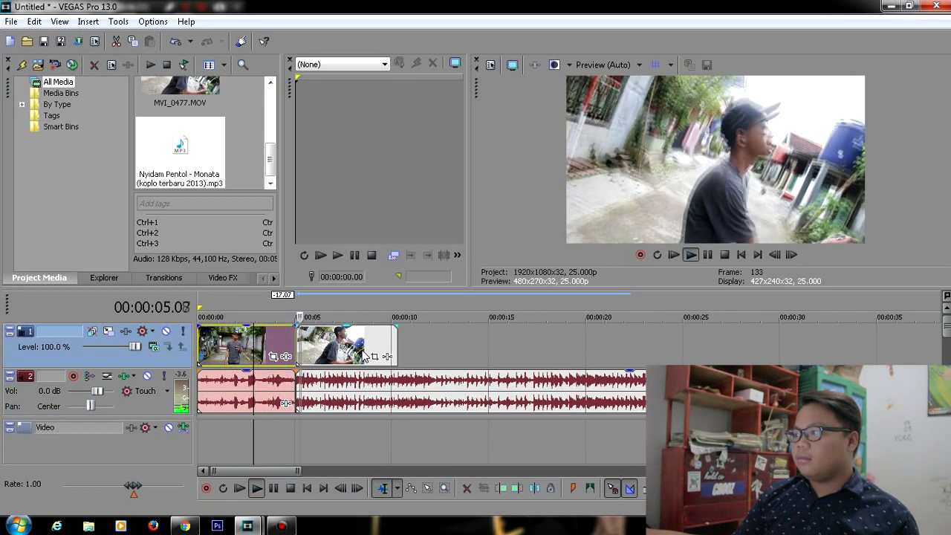
Adjust the ends of the second video clip and the music to match, and play the sequence from the start
drag(395, 343, 440, 336)
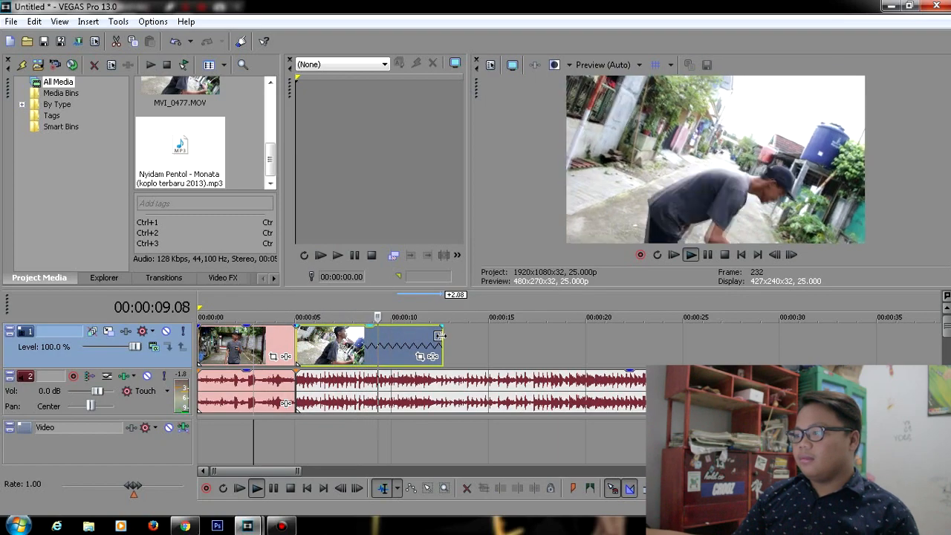
drag(440, 336, 401, 336)
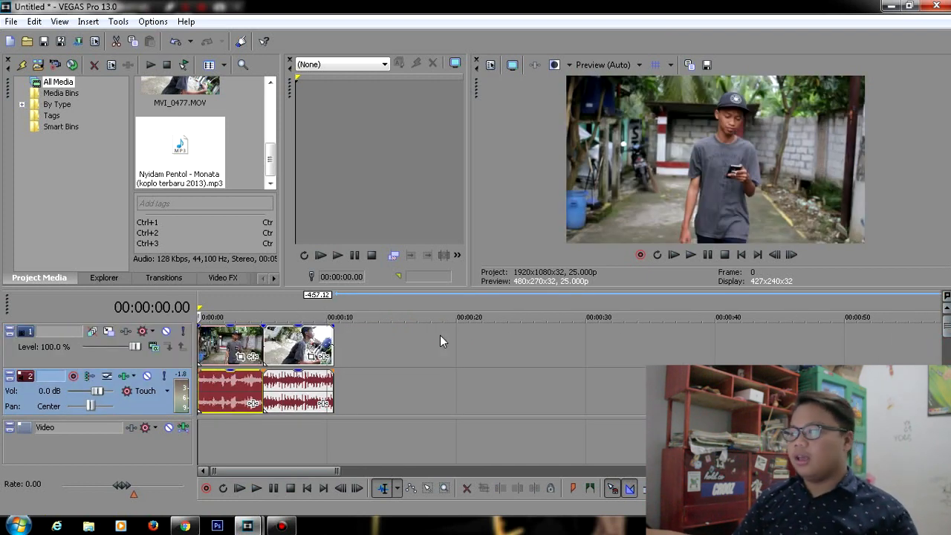
key(space)
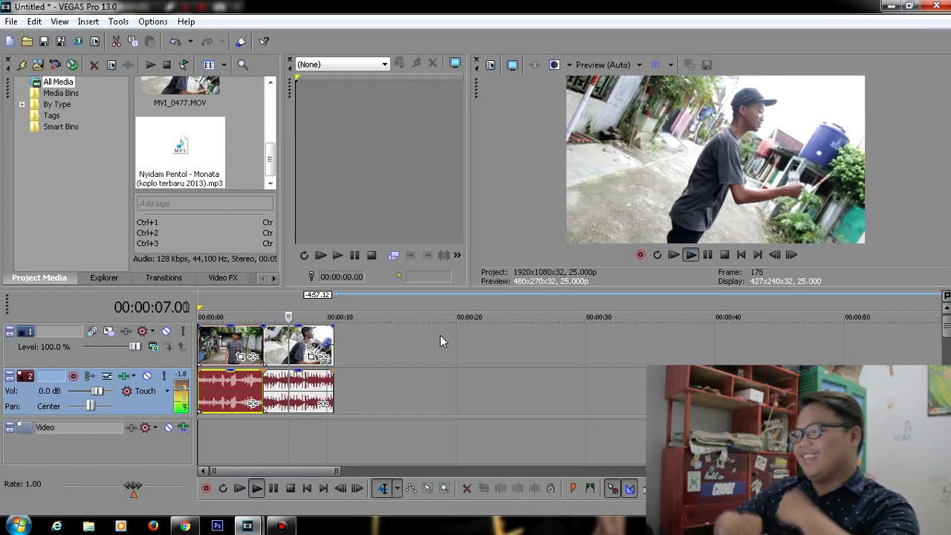
key(space)
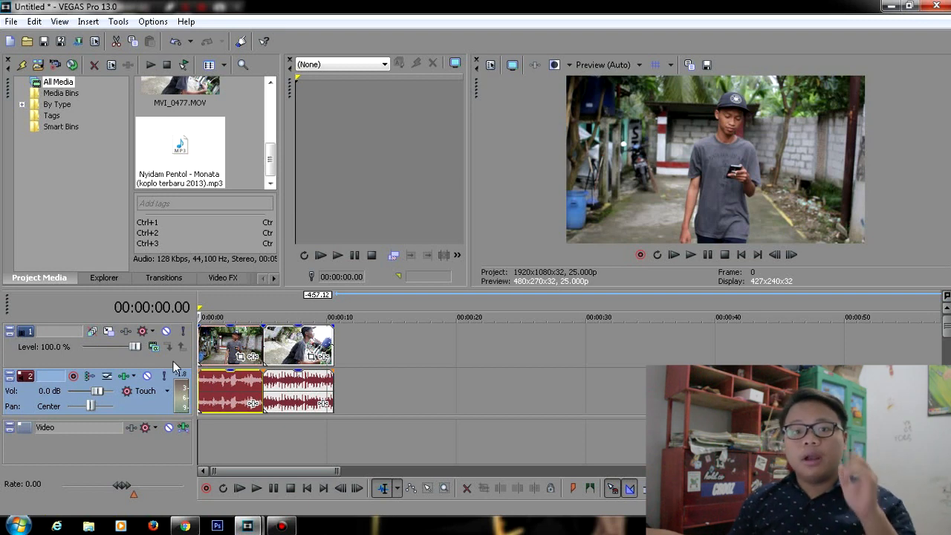
Insert a new video track above the track holding the two clips
right_click(176, 331)
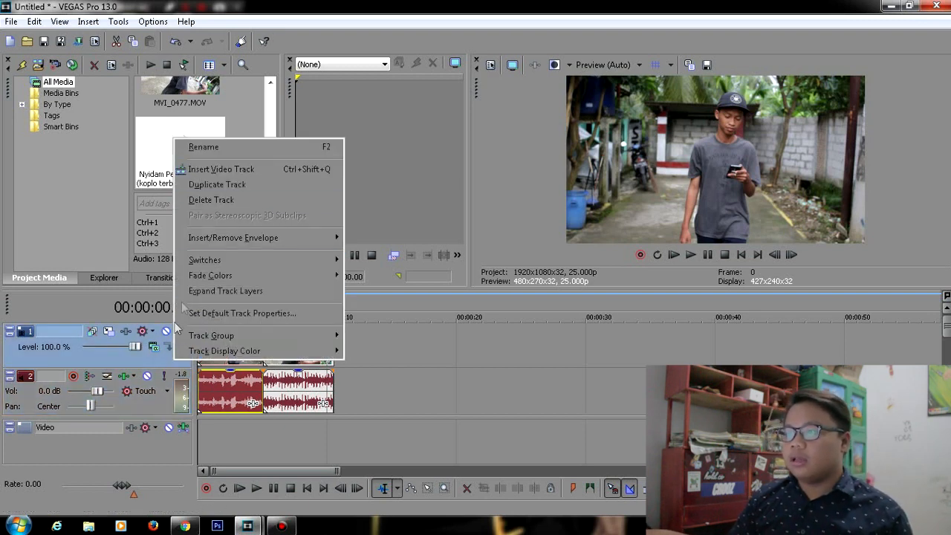
click(154, 364)
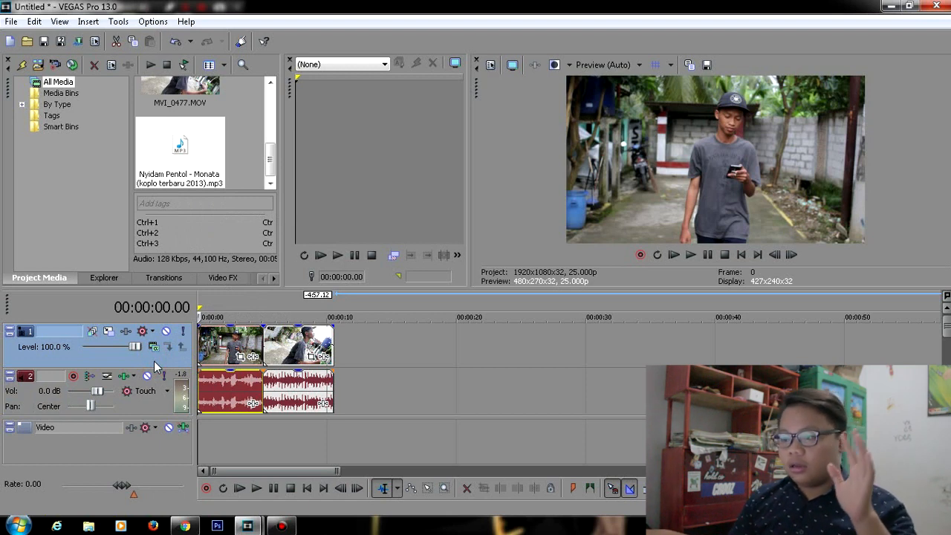
right_click(154, 362)
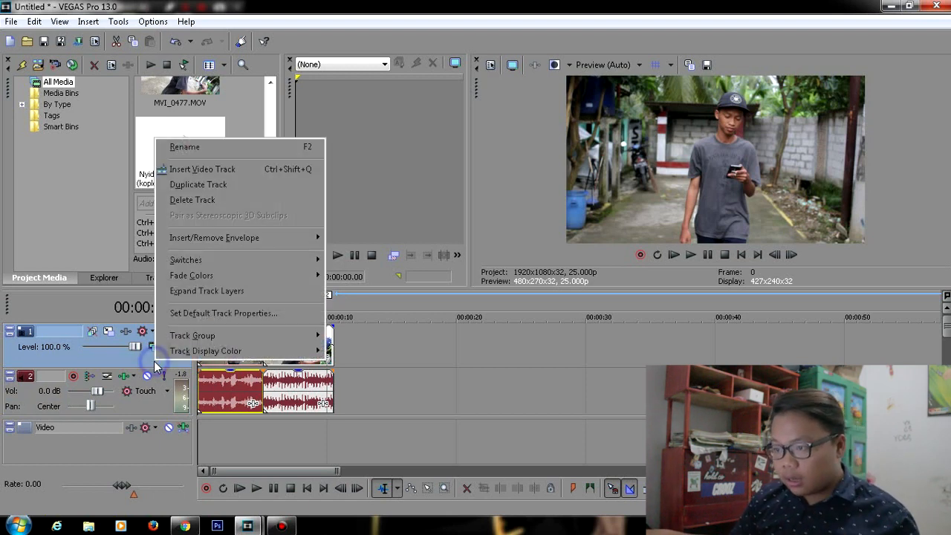
click(208, 169)
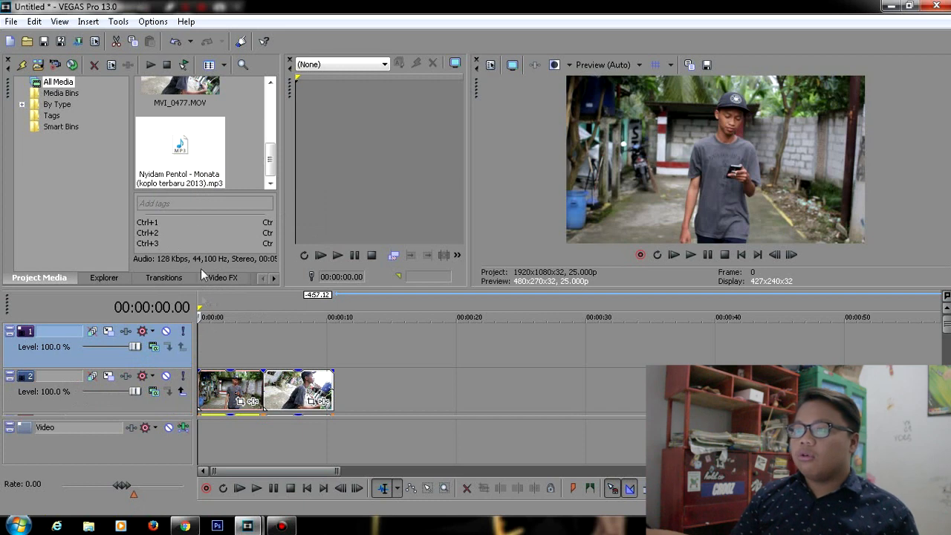
Insert a text media event at the start of the new video track and make it read "Nemu uang"
click(101, 23)
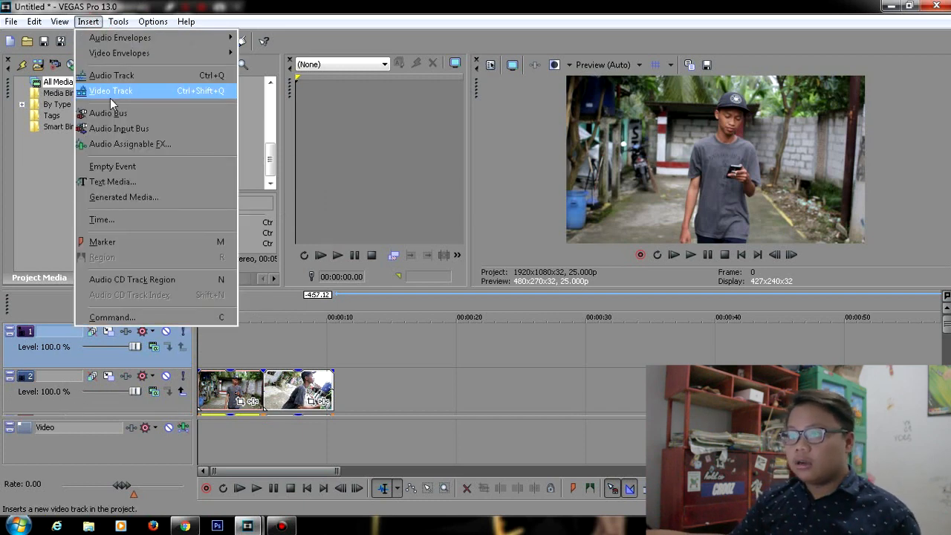
click(128, 183)
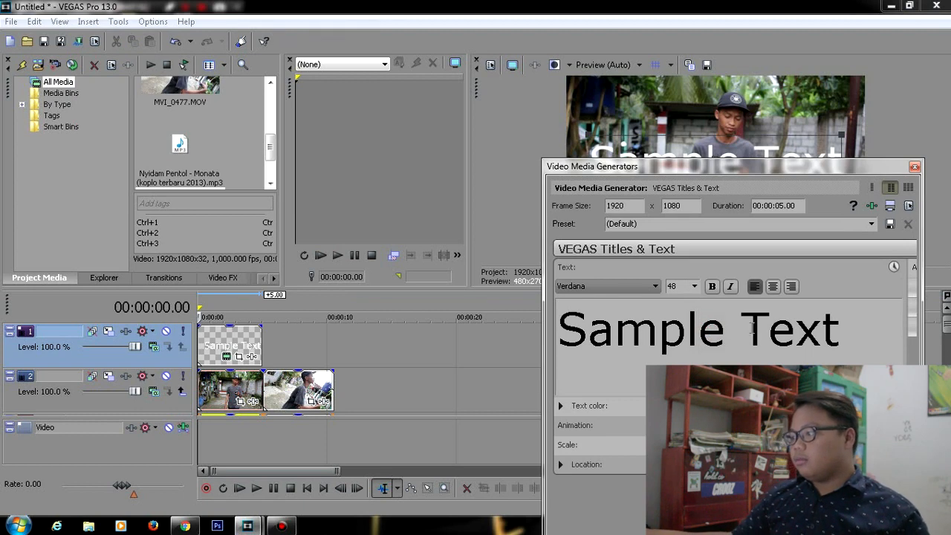
click(758, 328)
key(ctrl+a)
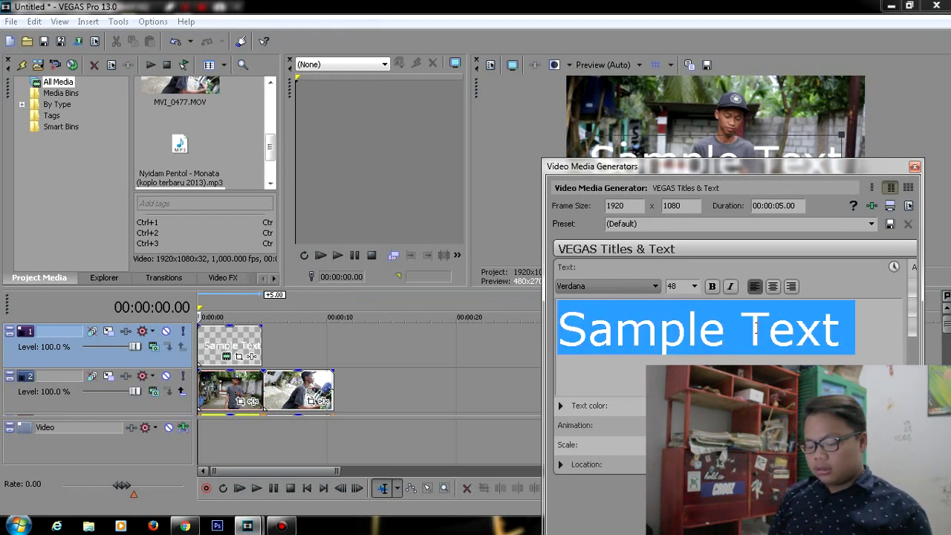
text(Nem)
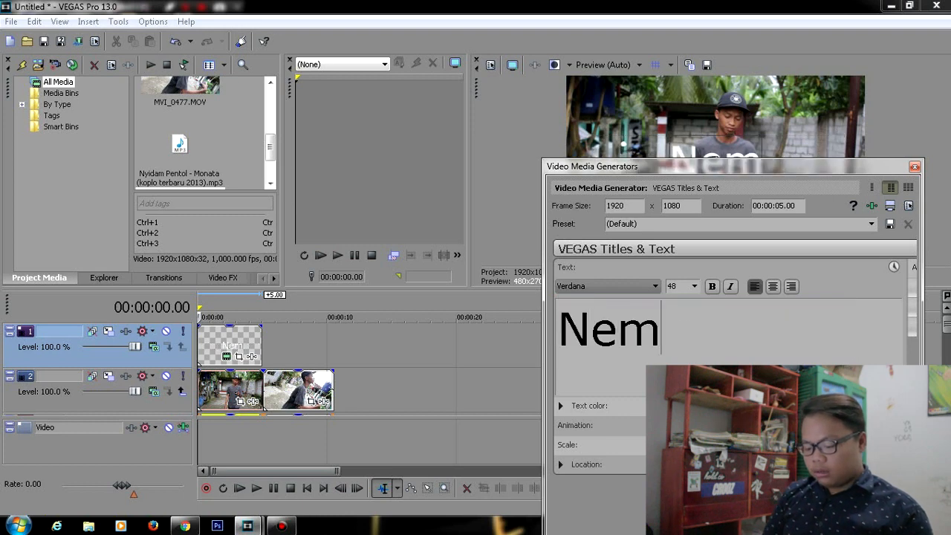
text(u uang)
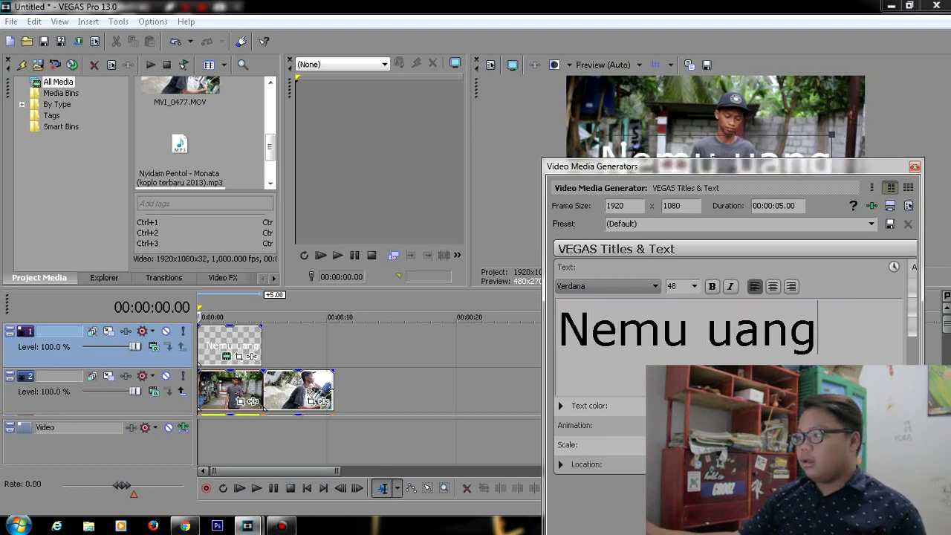
Try the Tunga font on the whole title text, keep its size at 48, and close the text generator
key(ctrl+a)
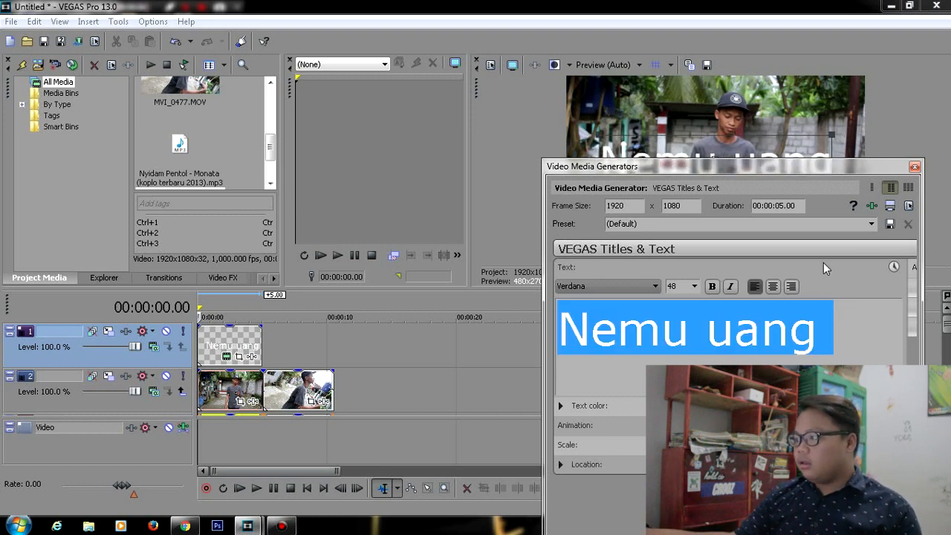
click(635, 289)
key(Up)
key(Up)
key(Up)
key(Up)
key(Up)
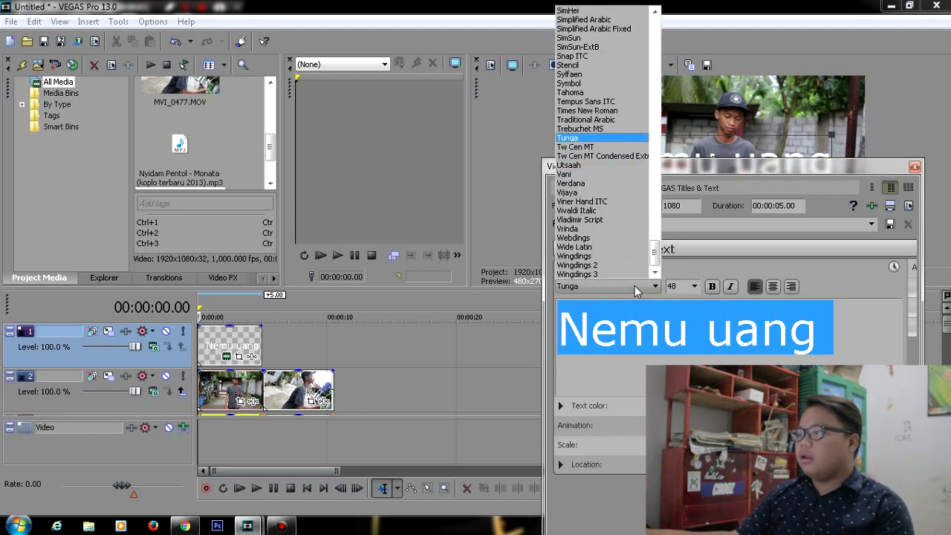
key(Return)
click(695, 287)
key(Up)
key(Up)
key(Up)
key(Up)
key(Up)
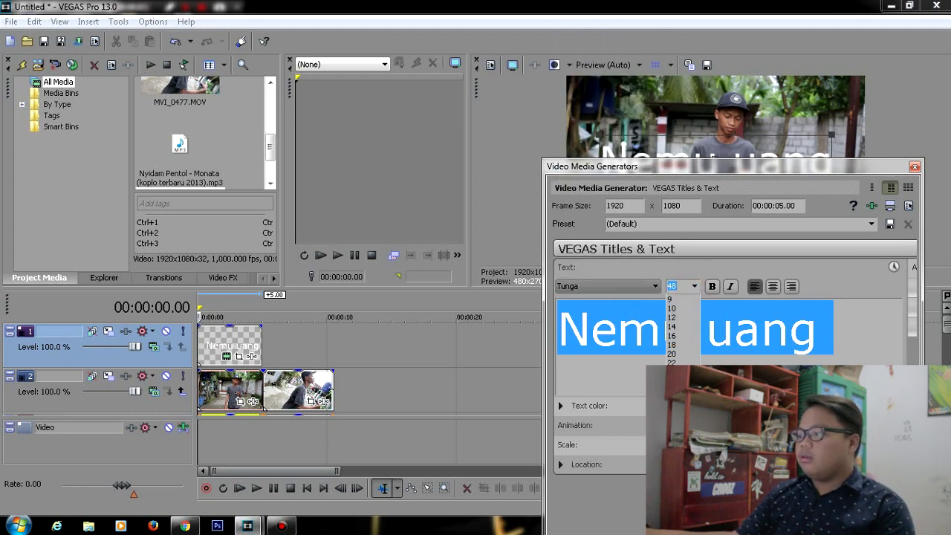
key(Return)
click(914, 167)
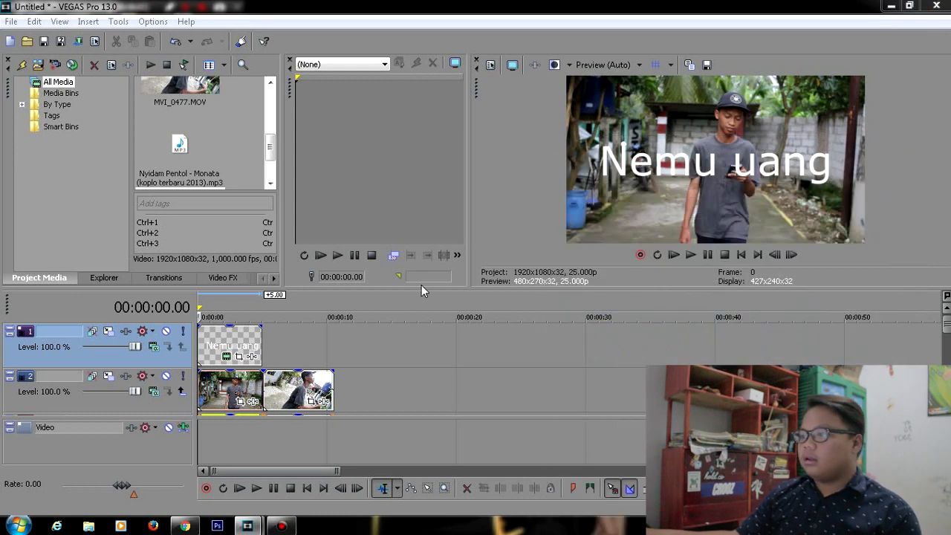
Move the "Nemu uang" text to the lower part of the frame, and delete the title event from its track
click(238, 356)
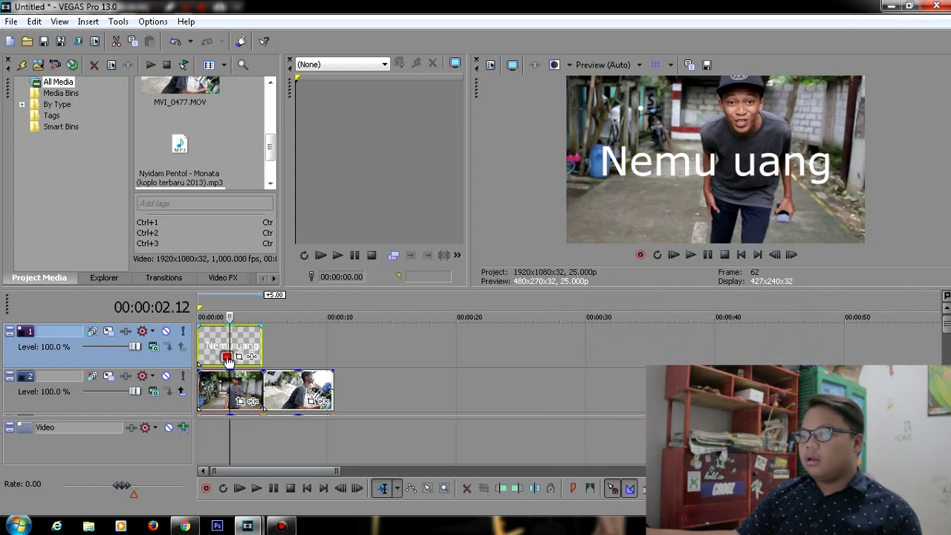
drag(777, 176, 405, 132)
drag(703, 167, 724, 213)
click(544, 122)
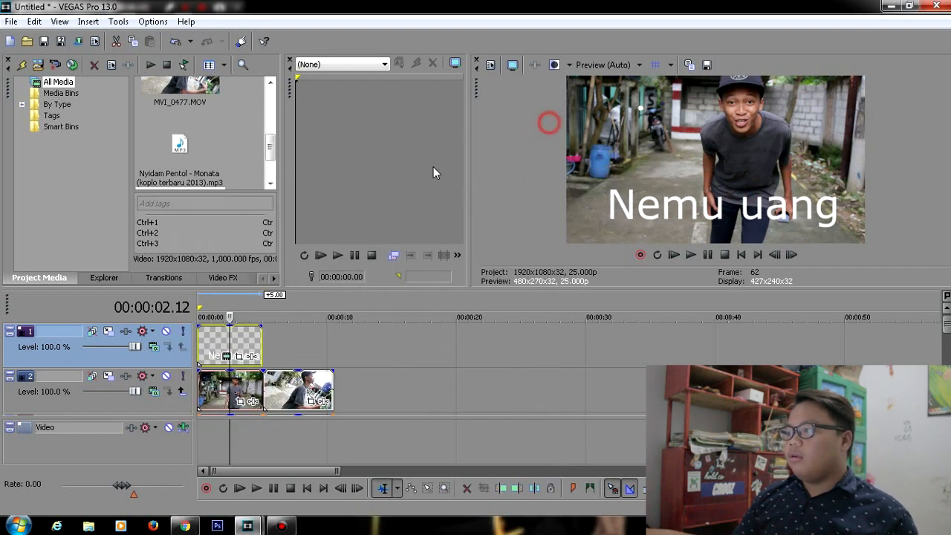
click(211, 342)
key(Delete)
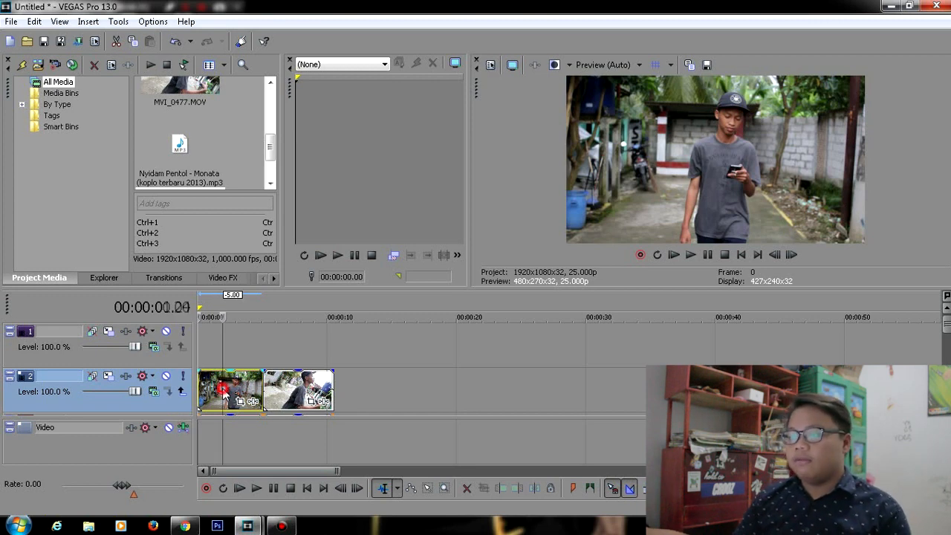
Find the frame at 00:00:02.16 in the first clip and save it as the full-quality JPEG snapshot Image17
click(223, 390)
click(215, 389)
click(243, 389)
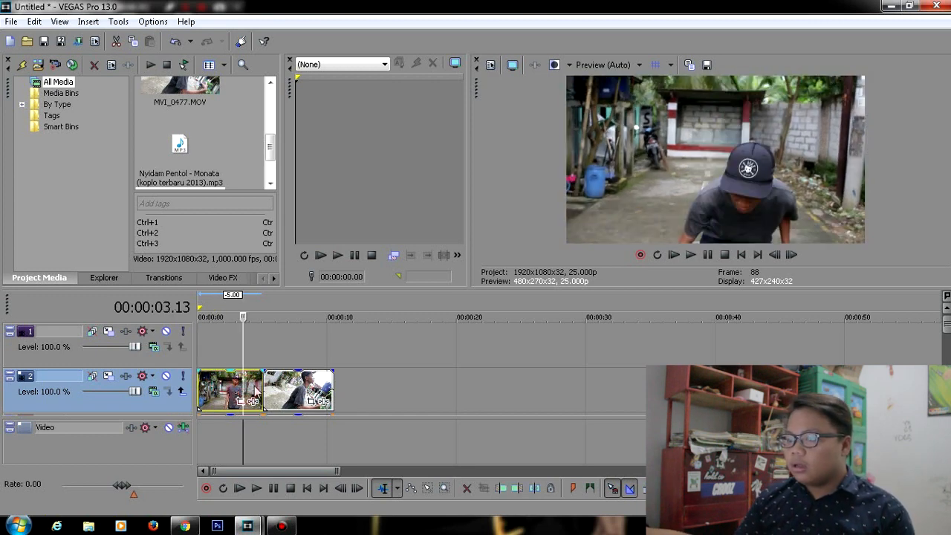
click(255, 391)
click(231, 390)
click(223, 391)
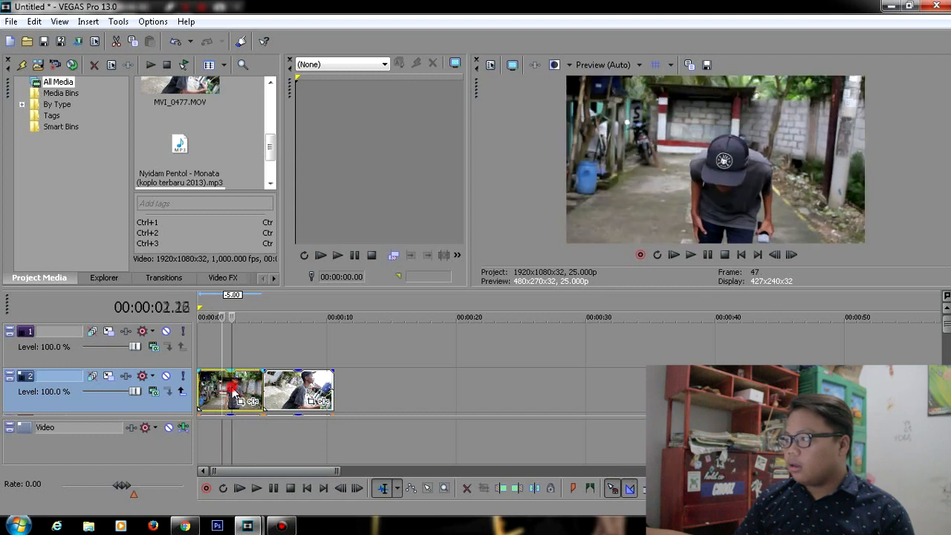
click(231, 390)
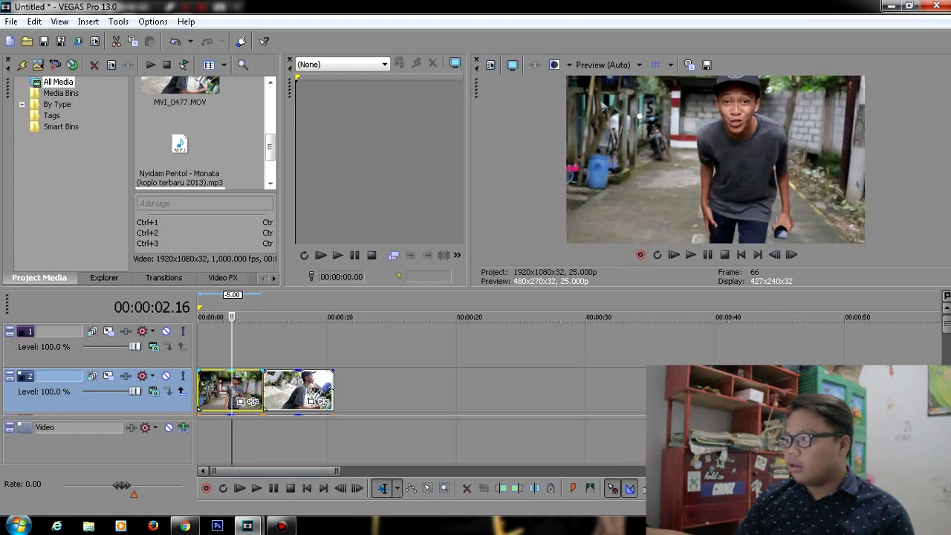
click(707, 65)
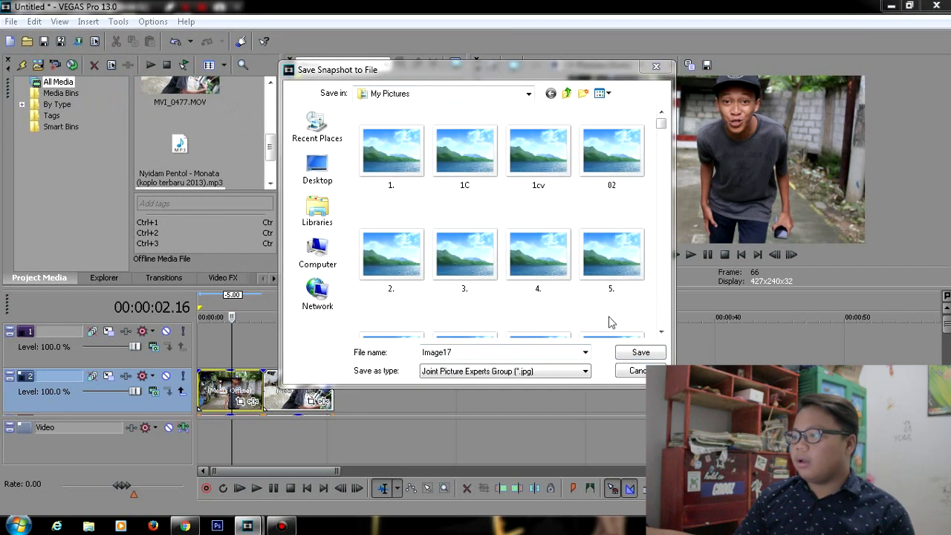
click(647, 356)
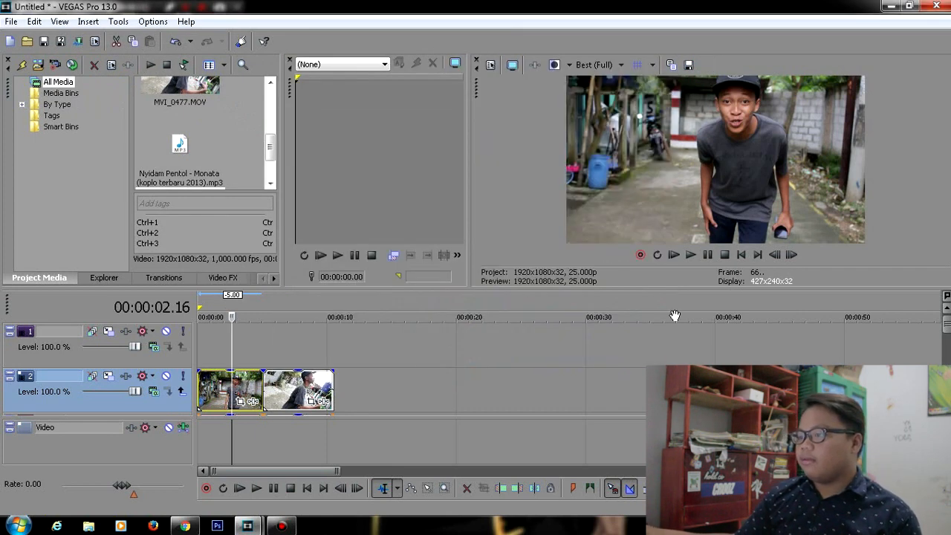
Minimise the video editor and the screen recorder, and switch to Photoshop
click(892, 6)
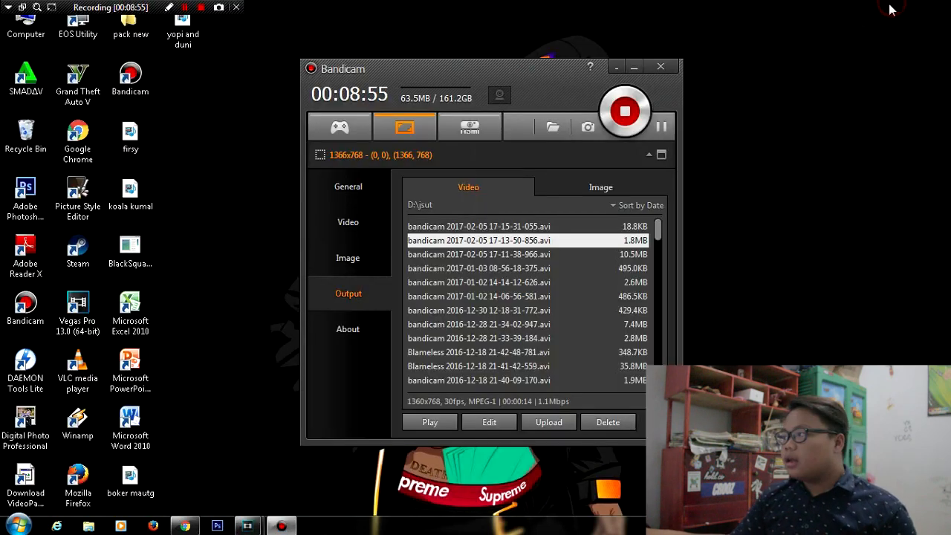
click(640, 67)
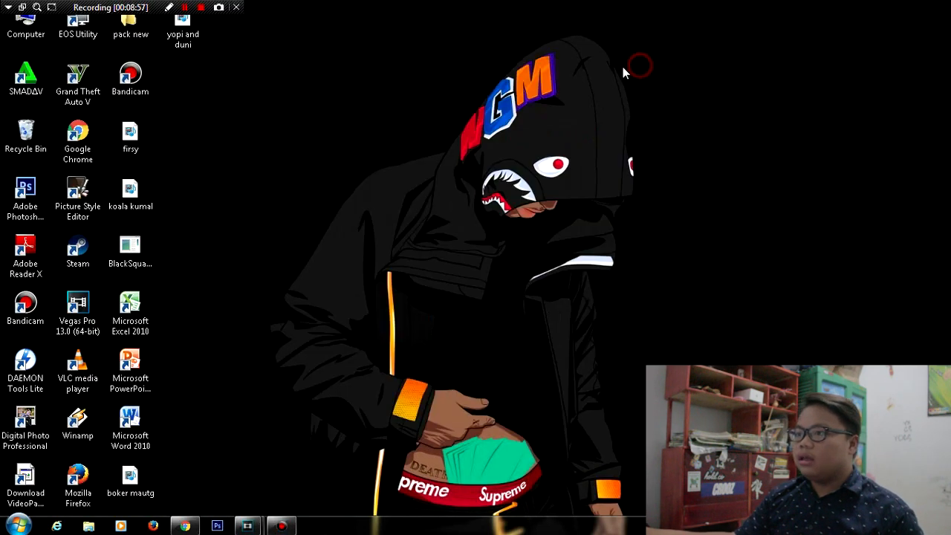
right_click(266, 124)
click(302, 167)
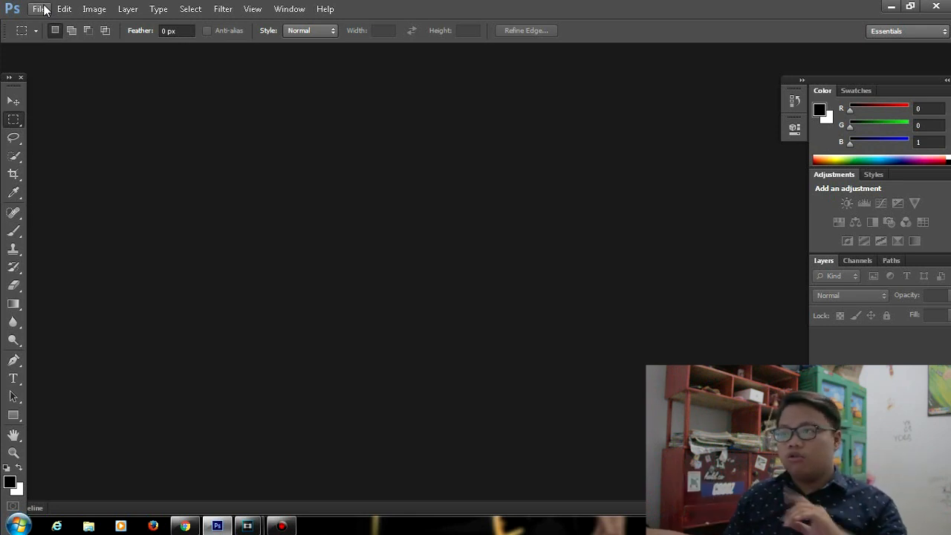
Create a new 800 × 800 pixel RGB document at 300 pixels/inch with a white background
click(41, 9)
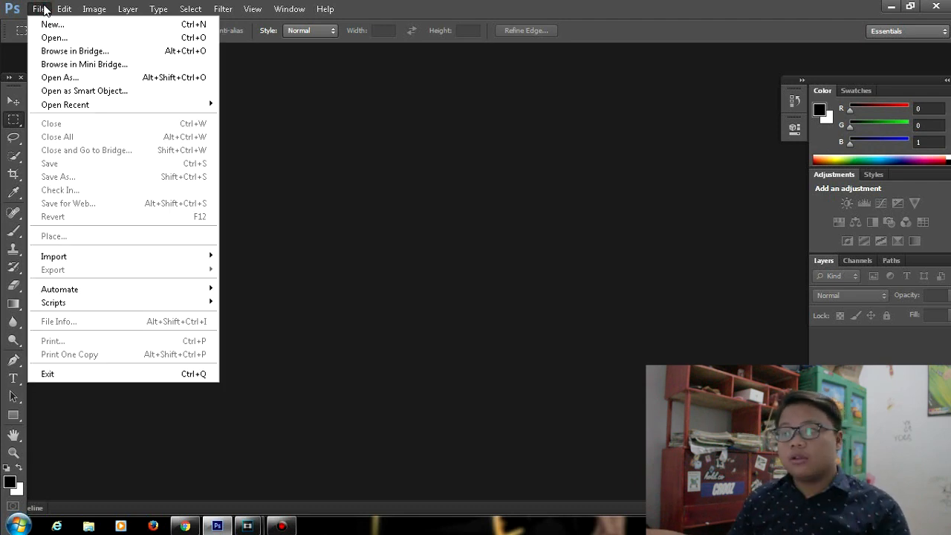
click(41, 8)
click(46, 8)
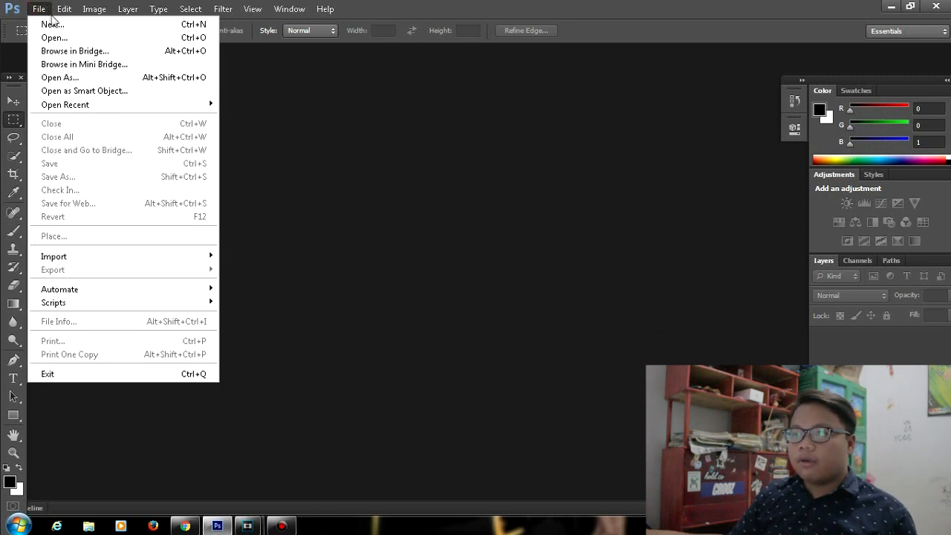
click(53, 24)
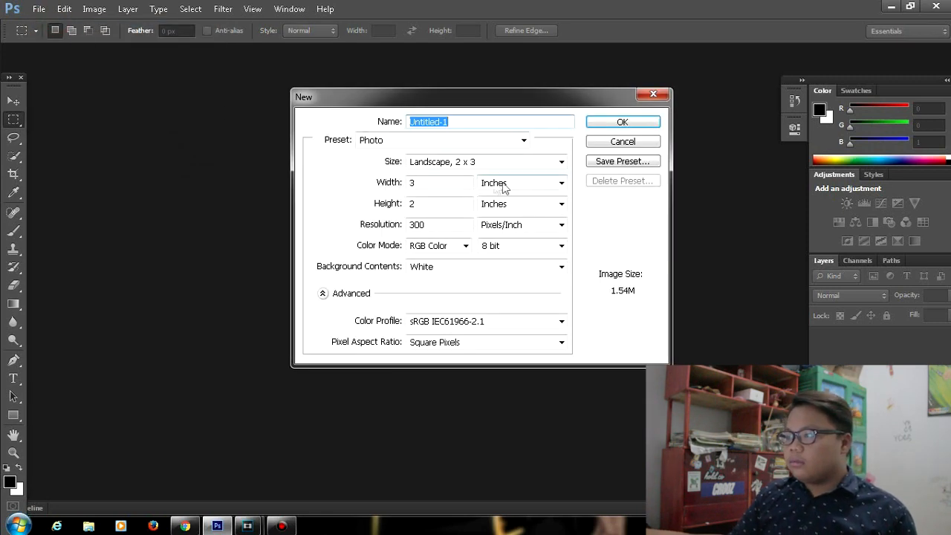
click(503, 187)
click(492, 195)
click(493, 204)
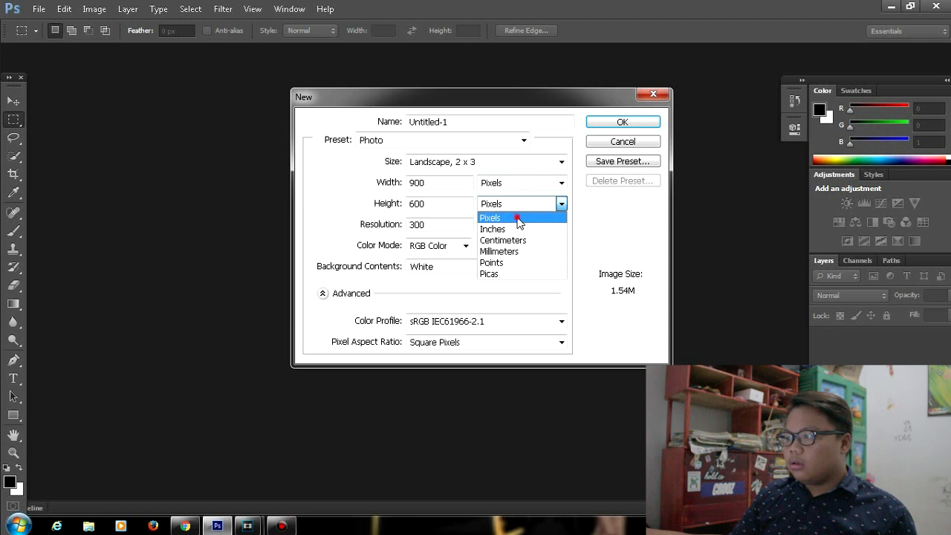
click(518, 222)
drag(439, 182, 437, 202)
text(80080)
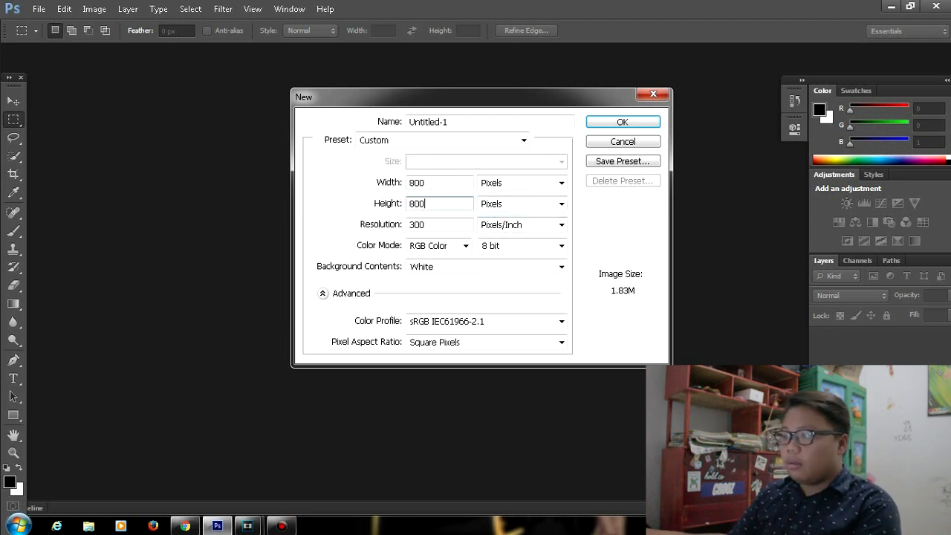
click(628, 121)
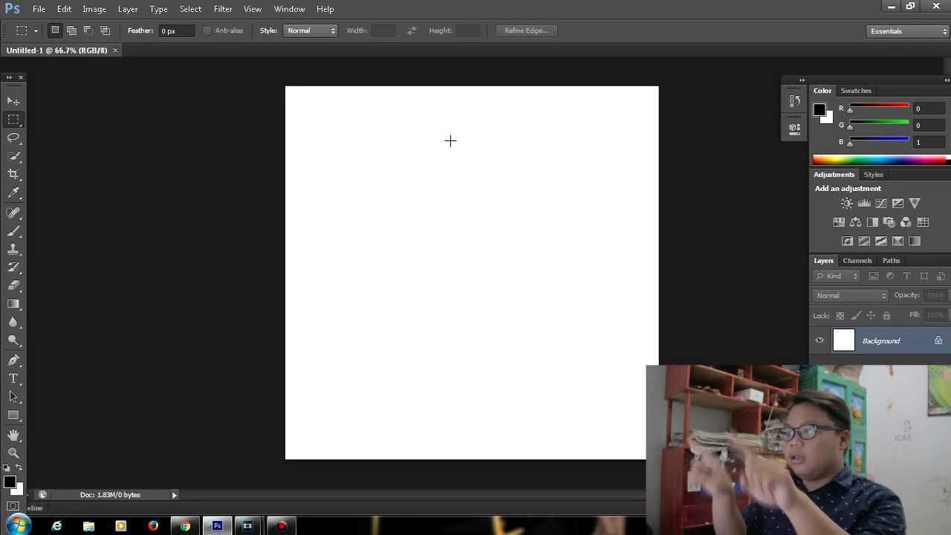
Open the saved video snapshot Image17.jpg as a second document
click(35, 9)
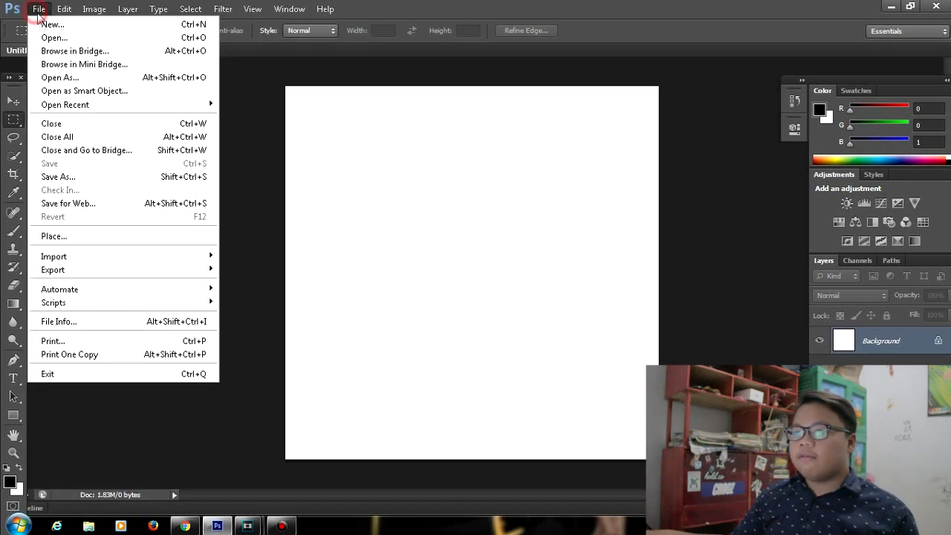
click(46, 38)
click(47, 266)
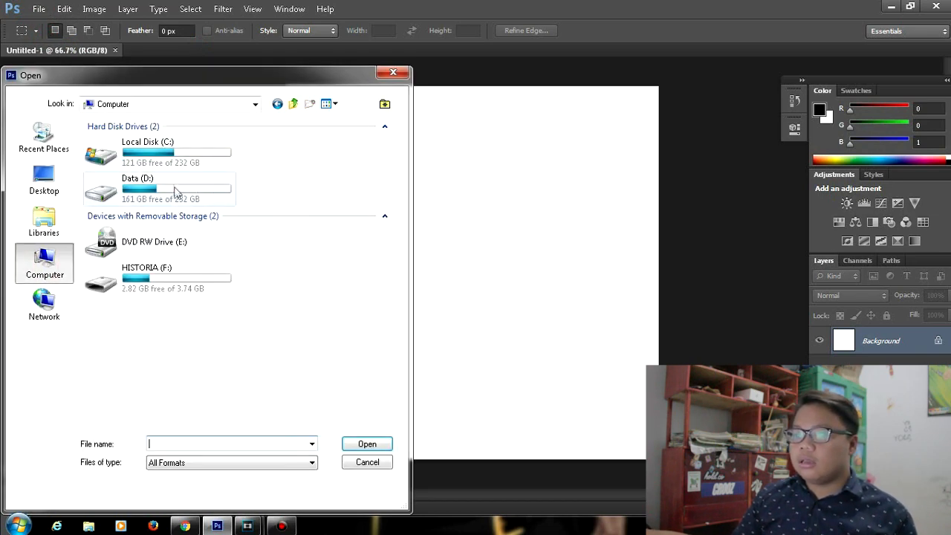
double_click(177, 190)
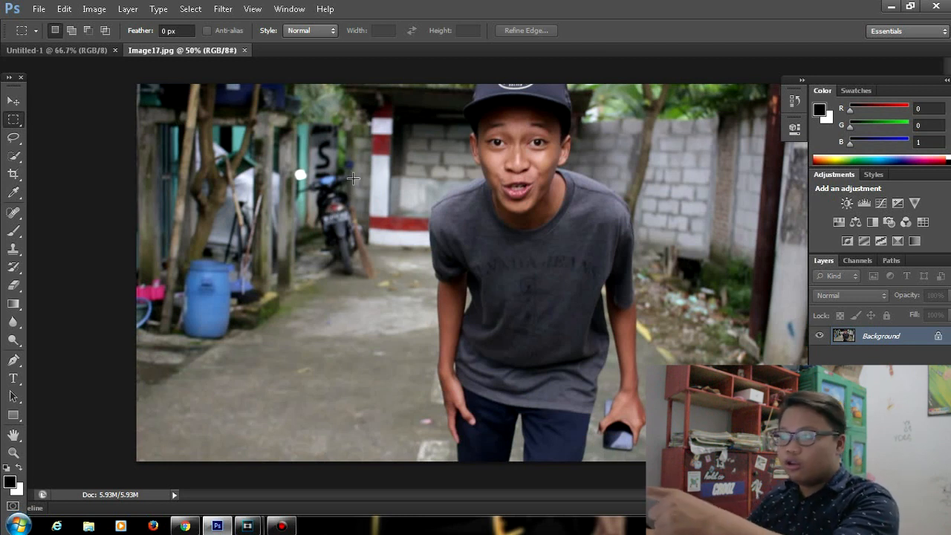
Move the snapshot into the blank square document and scale it to span the canvas width across the middle
click(13, 103)
drag(268, 164, 376, 244)
key(ctrl+t)
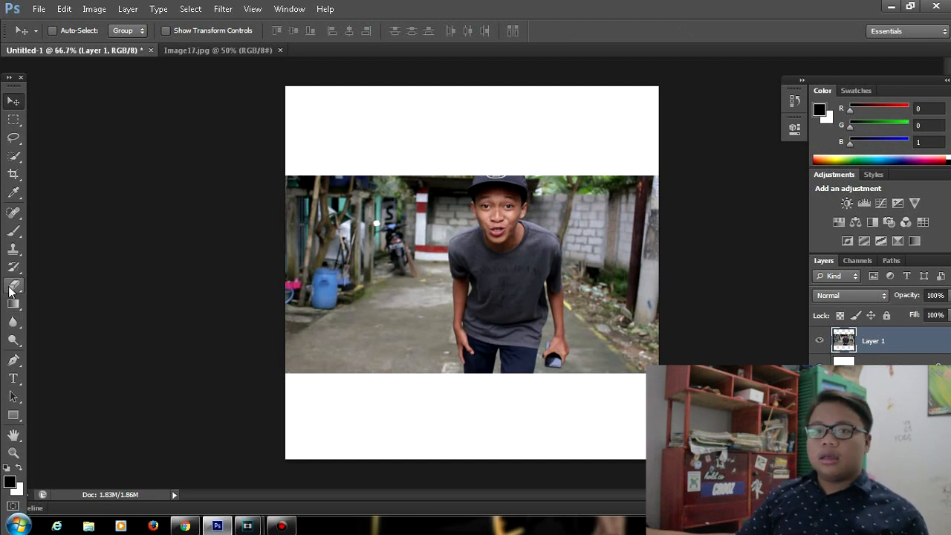
Add the yellow text "nemu" in 72 pt Gaitera Ball and fit it into the white band above the photo
click(13, 381)
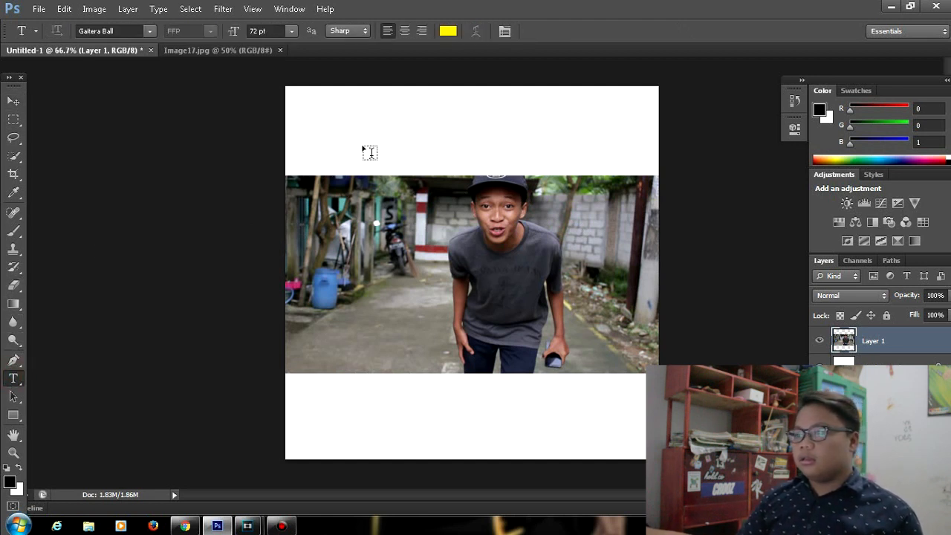
click(385, 123)
text(nemu)
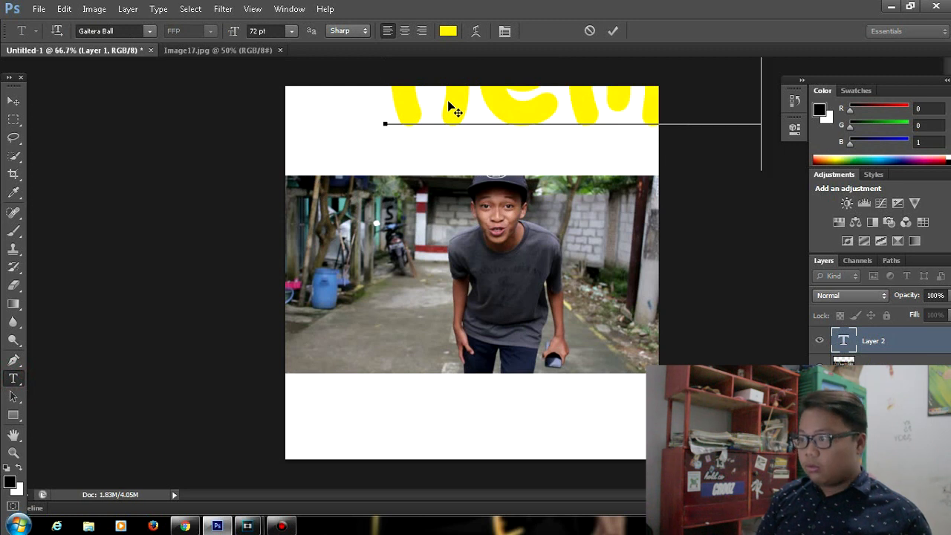
Add the yellow text "uang" in Gaitera Ball and scale it to fit the white band below the photo
click(373, 392)
text(uang)
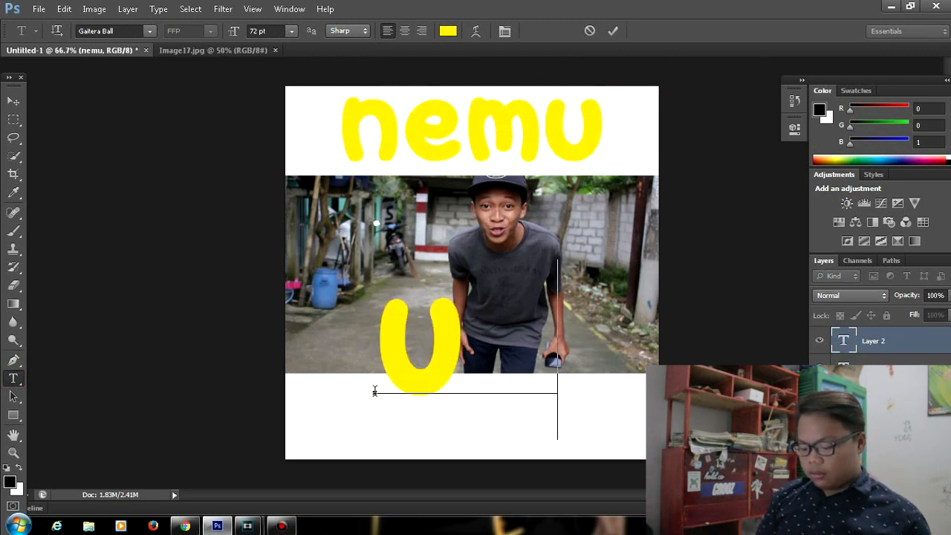
click(866, 351)
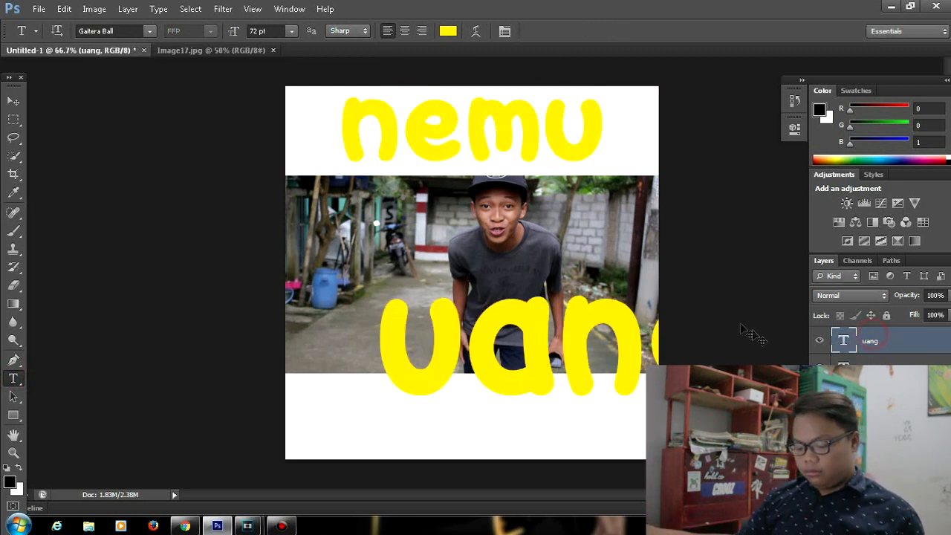
key(ctrl+t)
drag(375, 438, 471, 384)
drag(565, 356, 441, 446)
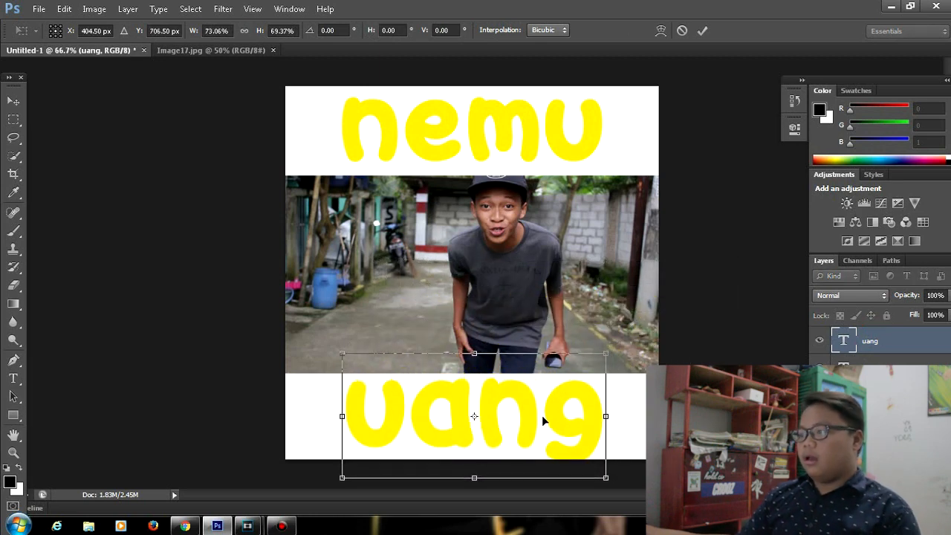
key(Return)
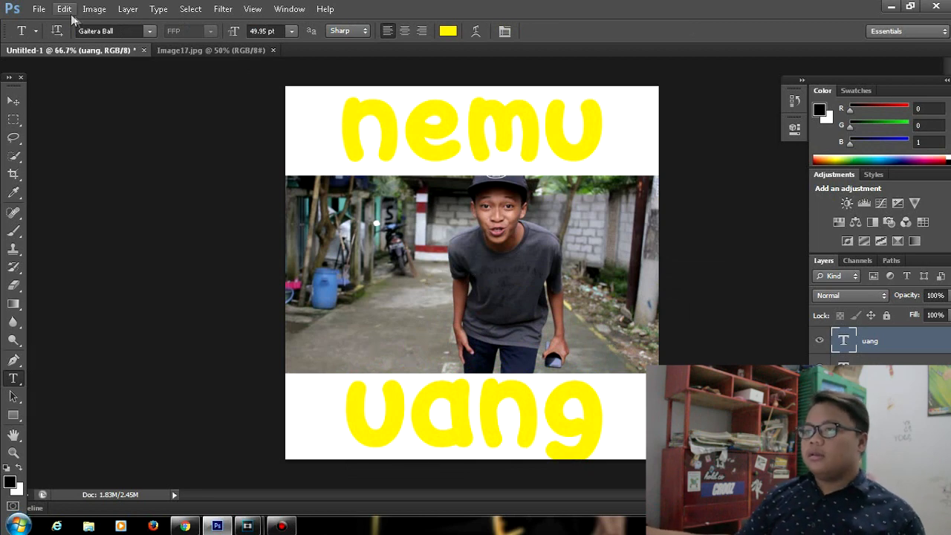
Save the title image as a JPEG named "nemu uang" in My Pictures, keeping the High quality setting
click(39, 9)
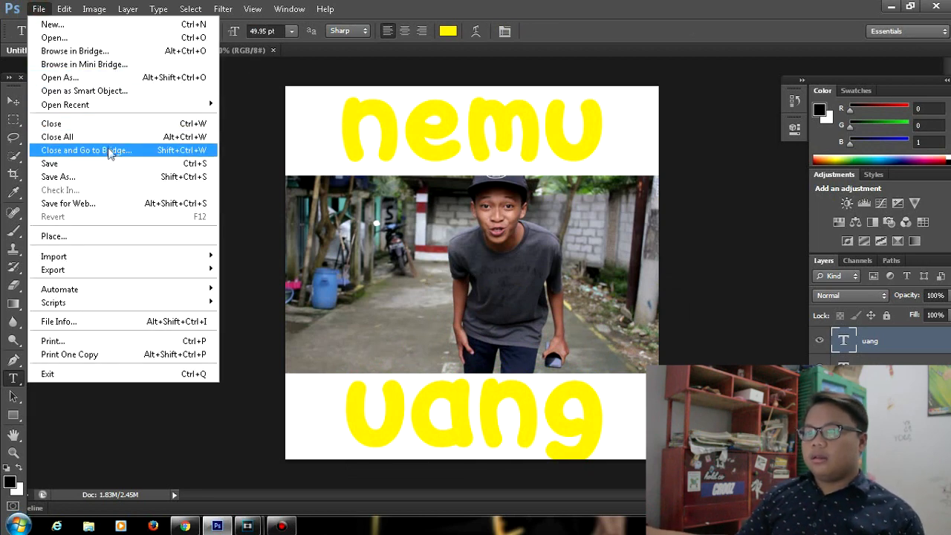
click(112, 175)
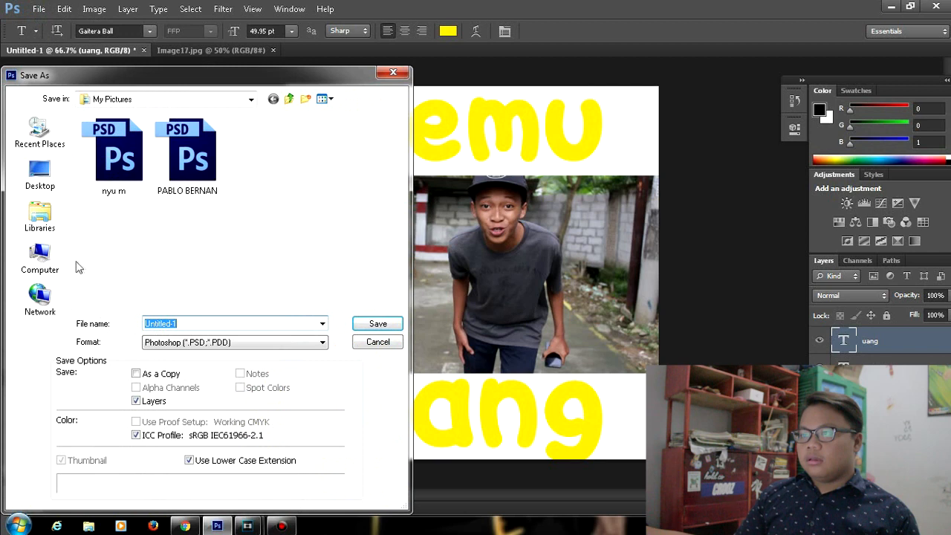
text(nemu uang)
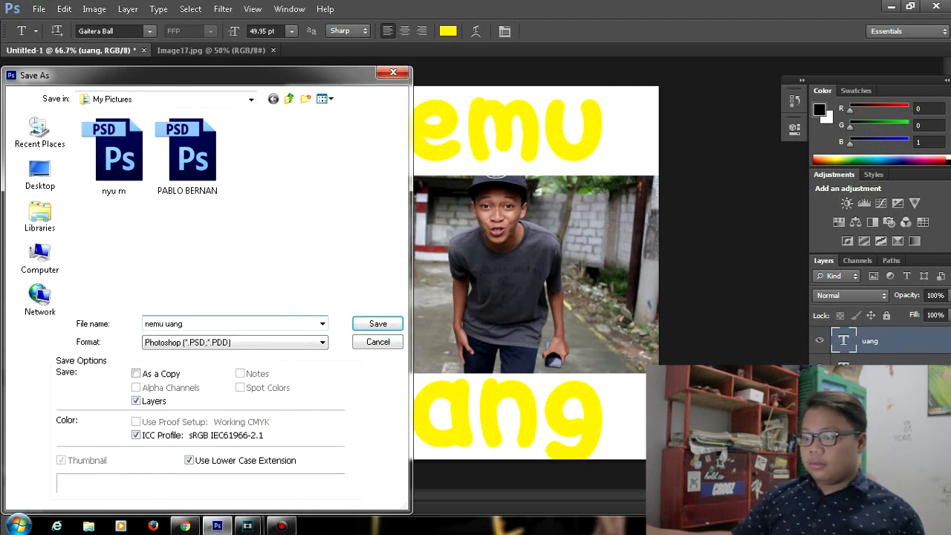
click(249, 343)
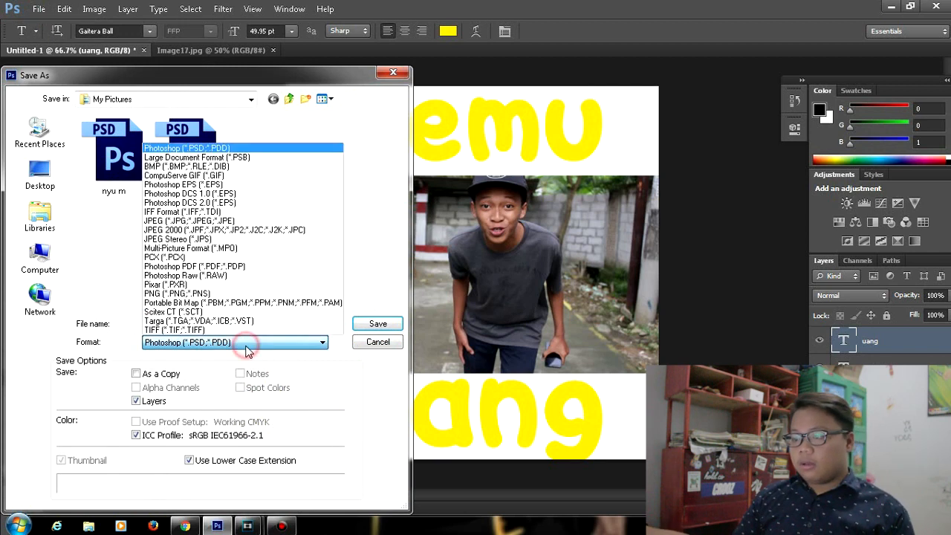
click(227, 223)
click(382, 324)
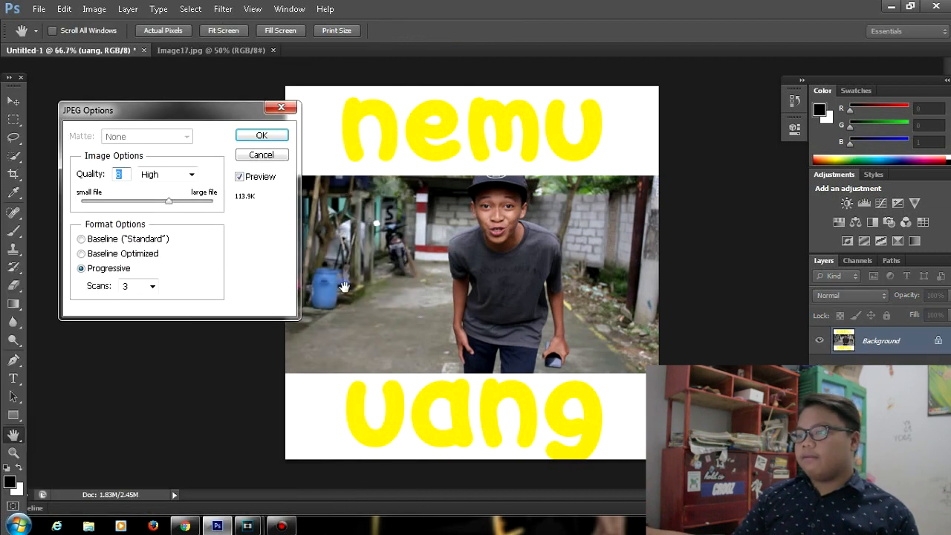
click(262, 135)
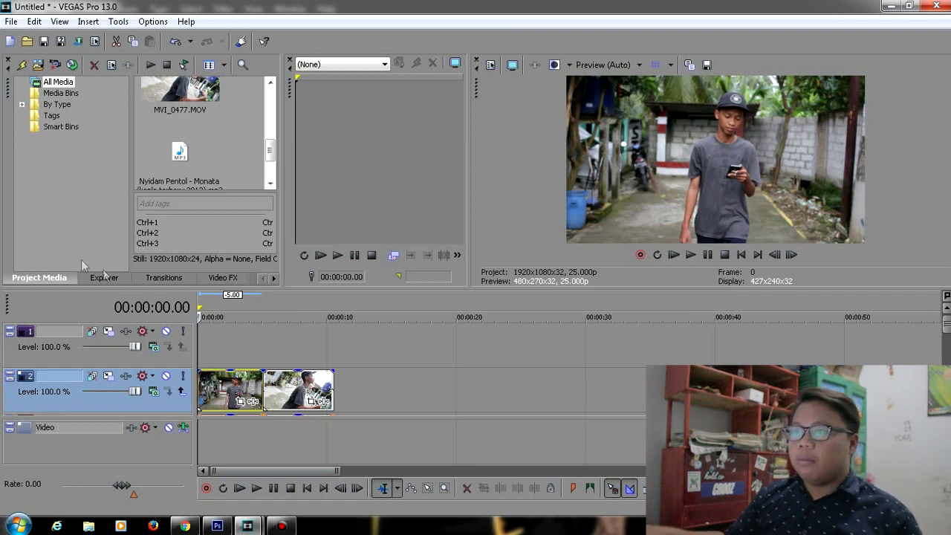
Switch to VEGAS Pro and import nemu uang.jpg into the project media
click(10, 22)
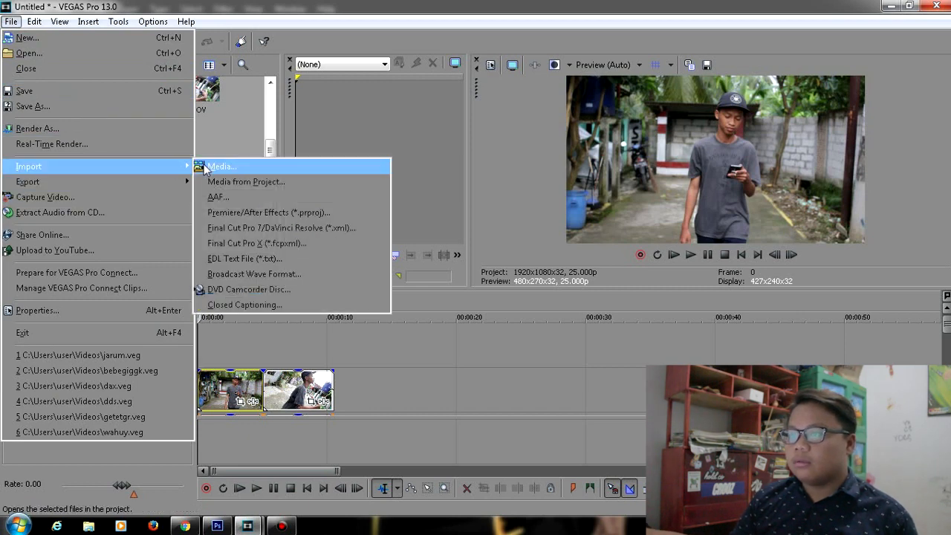
click(200, 168)
double_click(259, 240)
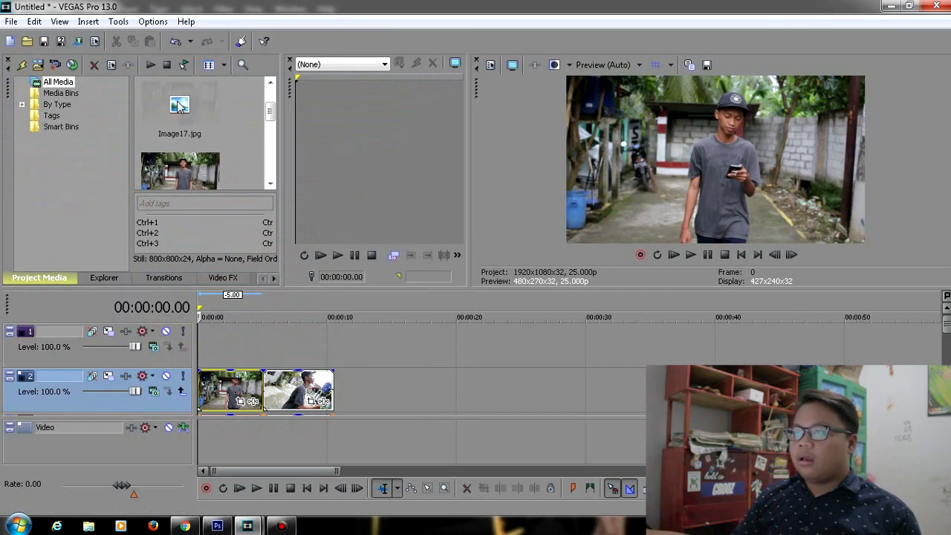
click(201, 107)
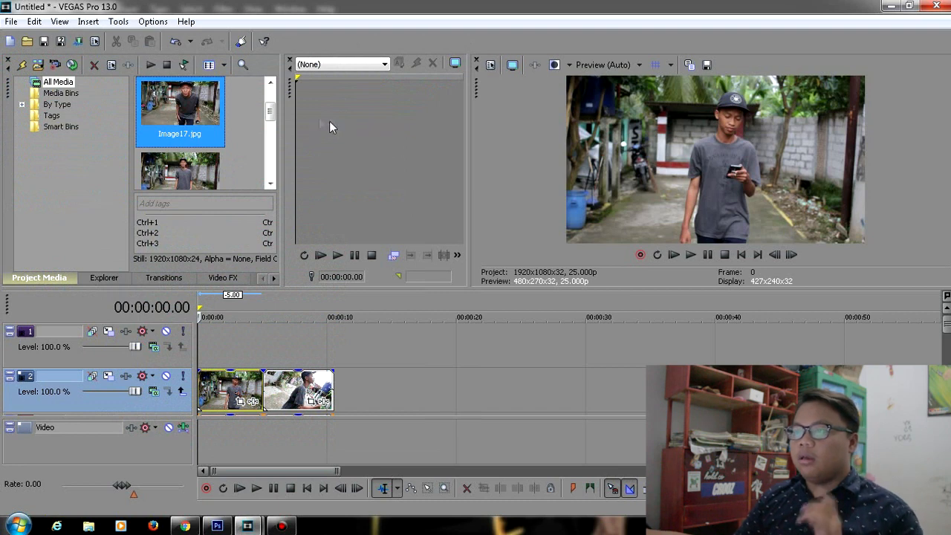
drag(269, 111, 245, 142)
click(186, 116)
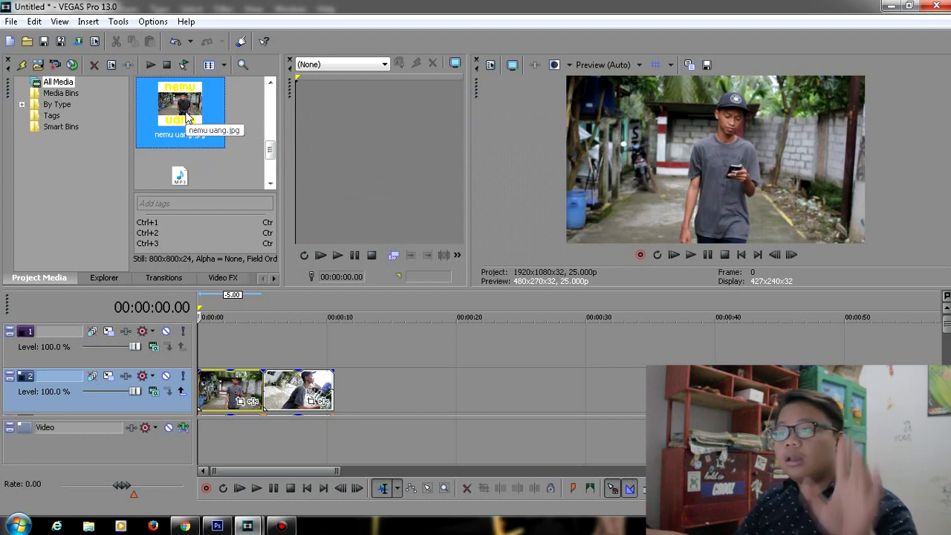
Insert nemu uang.jpg at the start of the video track, split it at frame 3 and delete the remainder
drag(186, 113, 235, 382)
scroll(216, 388, up, 4)
click(216, 388)
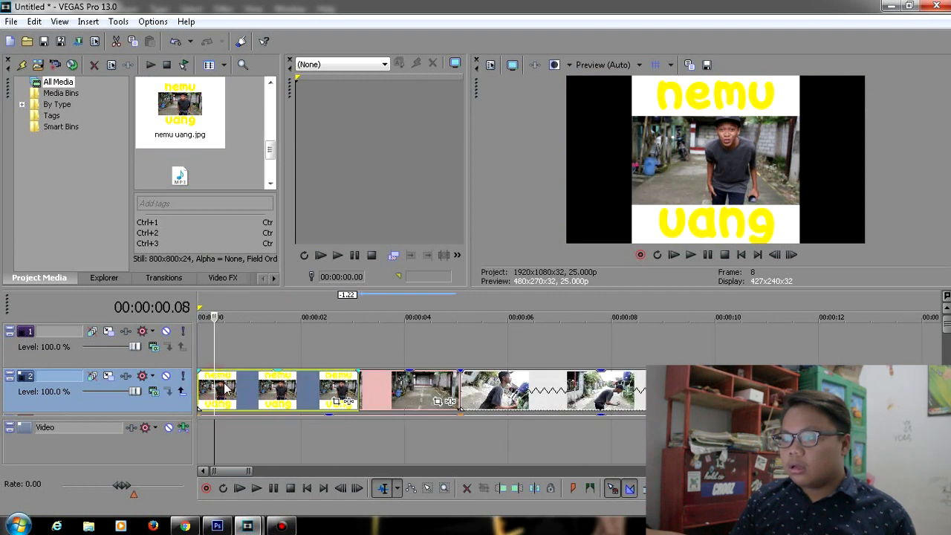
click(208, 387)
scroll(209, 387, up, 3)
click(216, 388)
key(s)
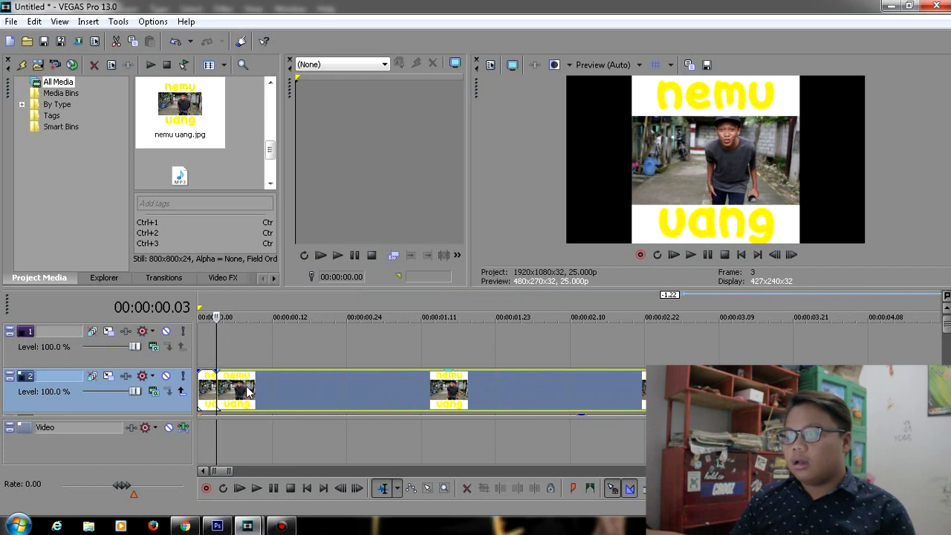
click(248, 391)
key(Delete)
Align the short title image with the timeline start, butt the first clip against its end, and play back the join
click(203, 386)
key(ctrl+a)
drag(248, 391, 261, 392)
click(221, 388)
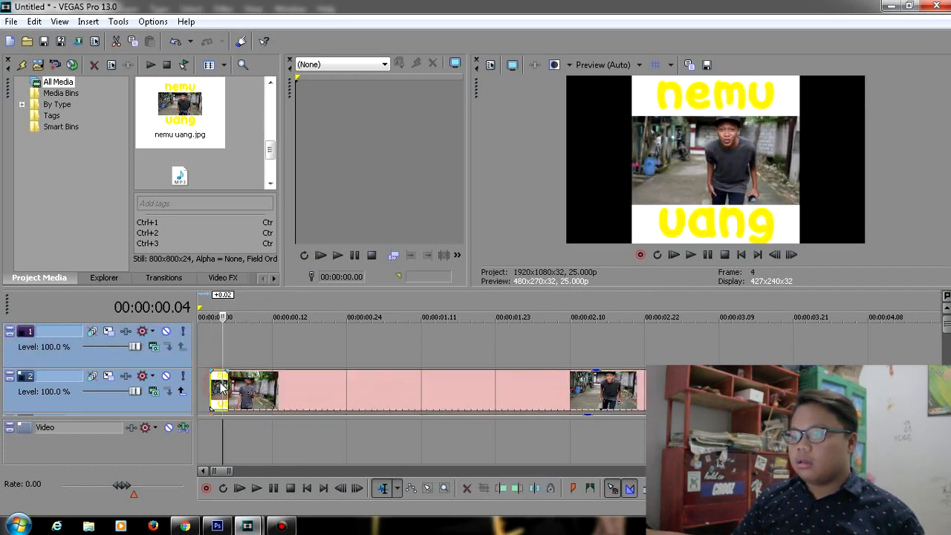
drag(220, 387, 208, 385)
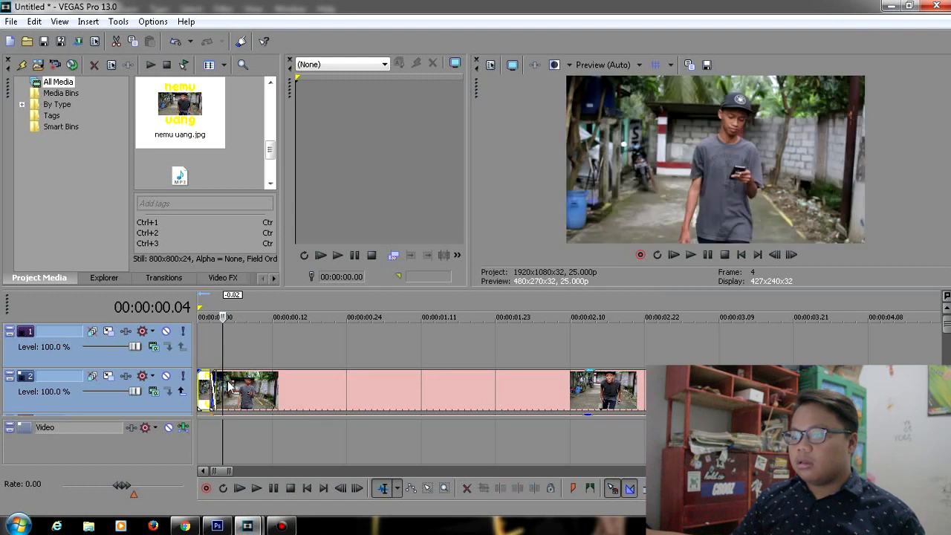
click(234, 387)
drag(244, 389, 249, 391)
click(205, 350)
click(201, 347)
key(space)
key(space)
click(219, 362)
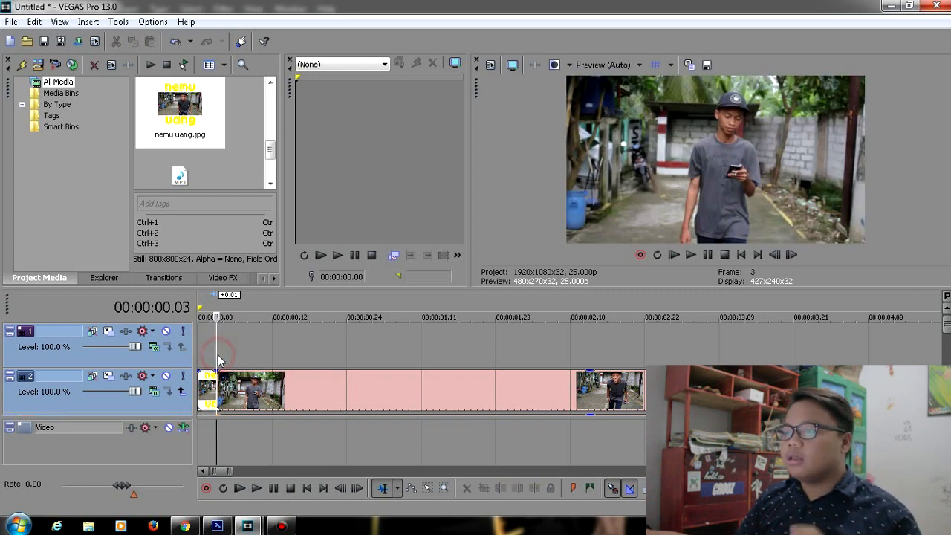
Set the project's video frame size to 800 × 800 pixels
scroll(217, 355, down, 5)
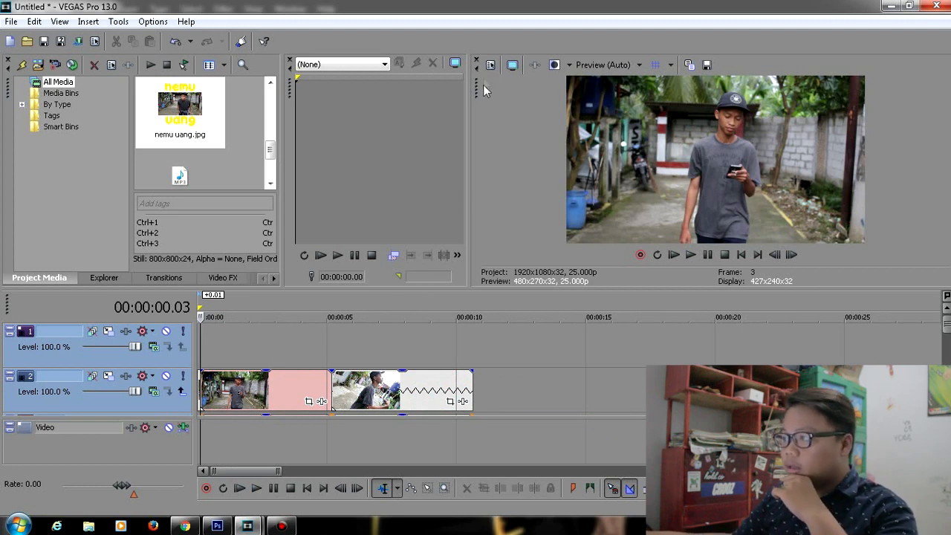
click(491, 66)
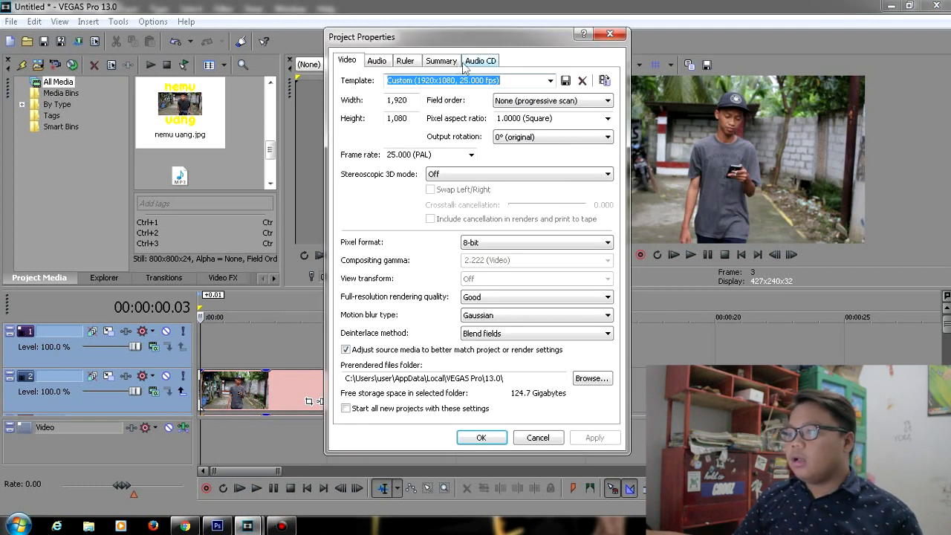
click(416, 97)
drag(415, 98, 385, 98)
text(800)
key(Tab)
text(800)
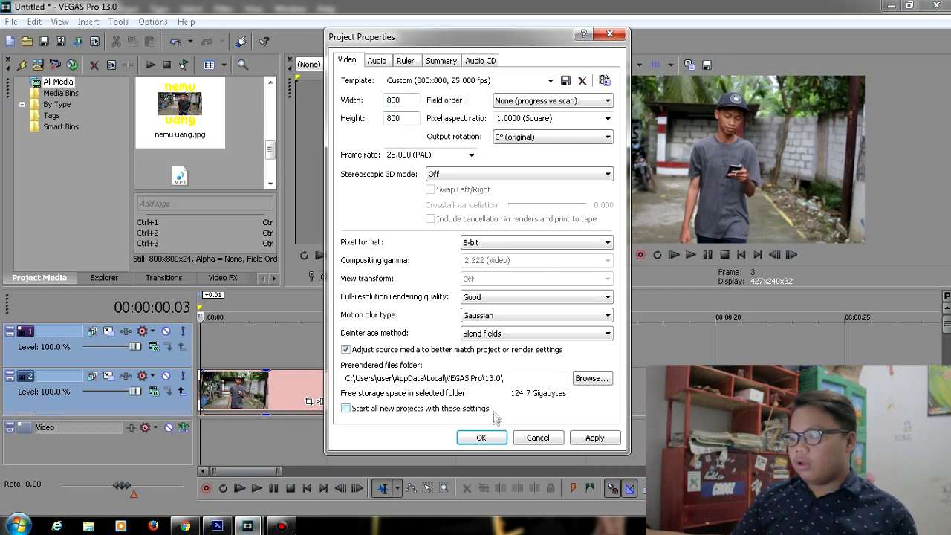
click(497, 440)
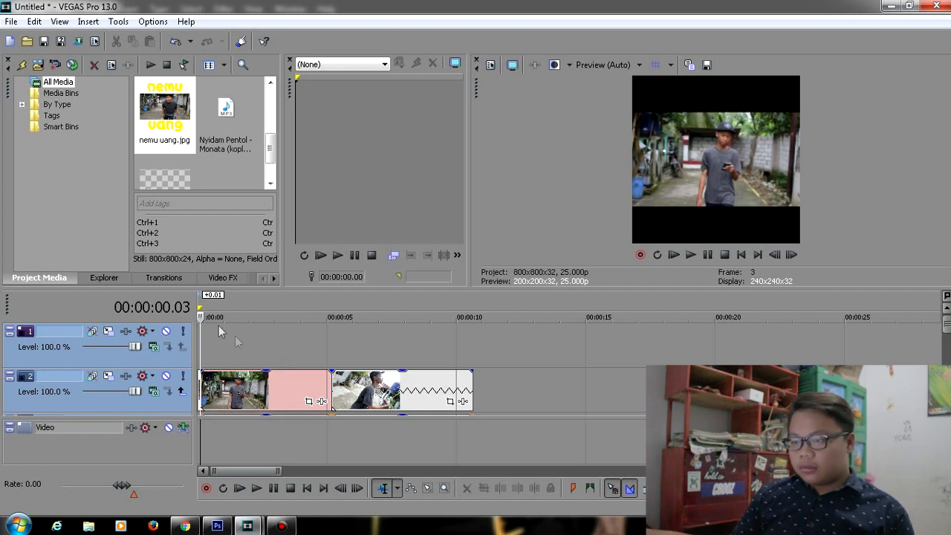
Add a white Solid Color generated media event to the empty track 1, starting where the title image ends
click(233, 278)
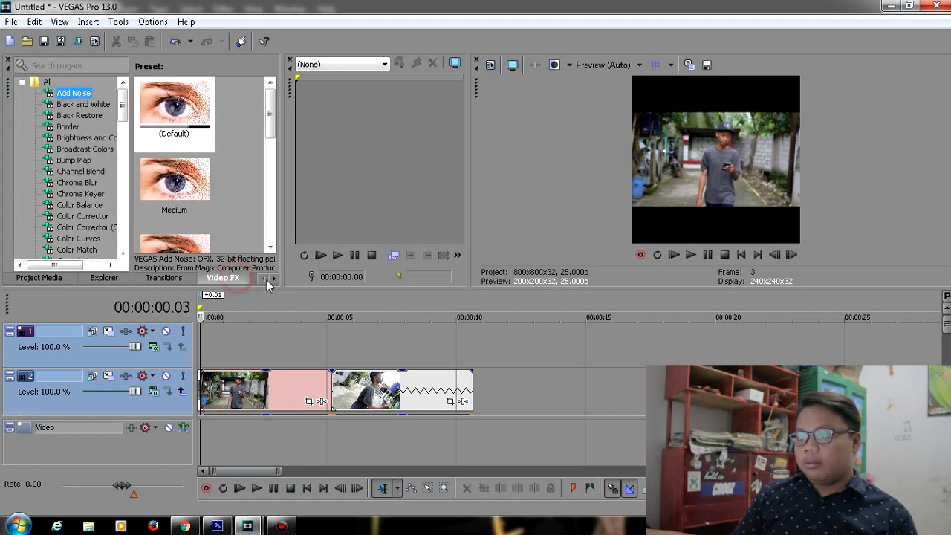
click(272, 278)
click(228, 278)
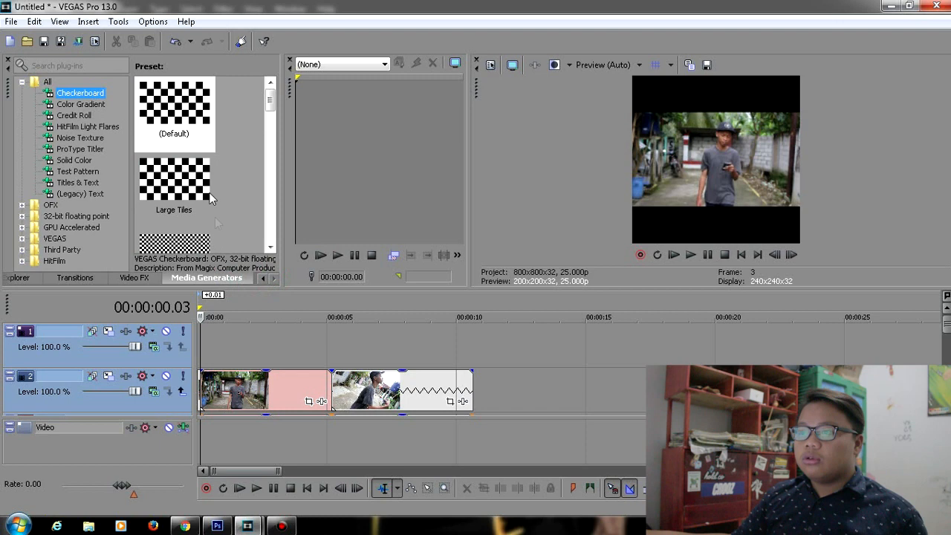
click(75, 160)
drag(180, 108, 212, 355)
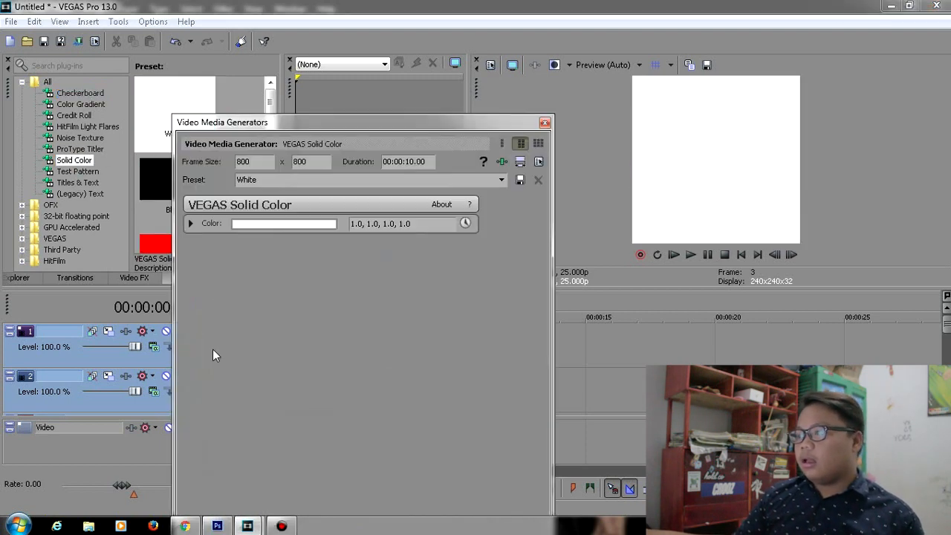
click(544, 120)
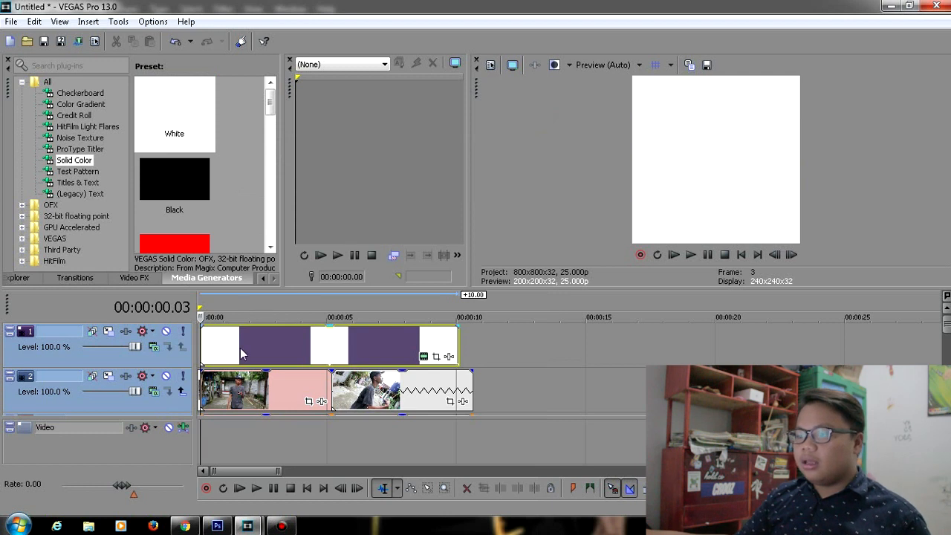
Reorder the tracks so the white solid color track lies beneath the video clips as their background
click(218, 349)
scroll(217, 350, up, 4)
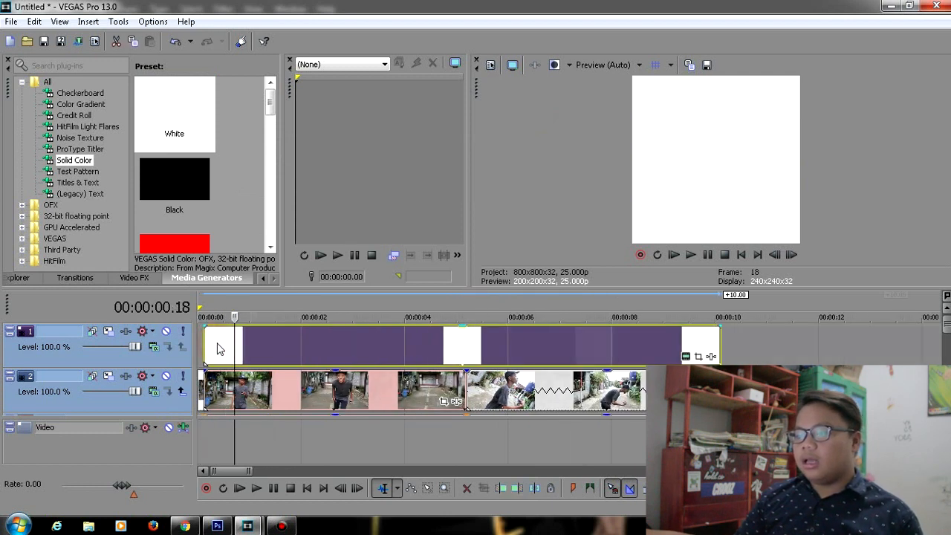
click(175, 360)
drag(175, 360, 173, 409)
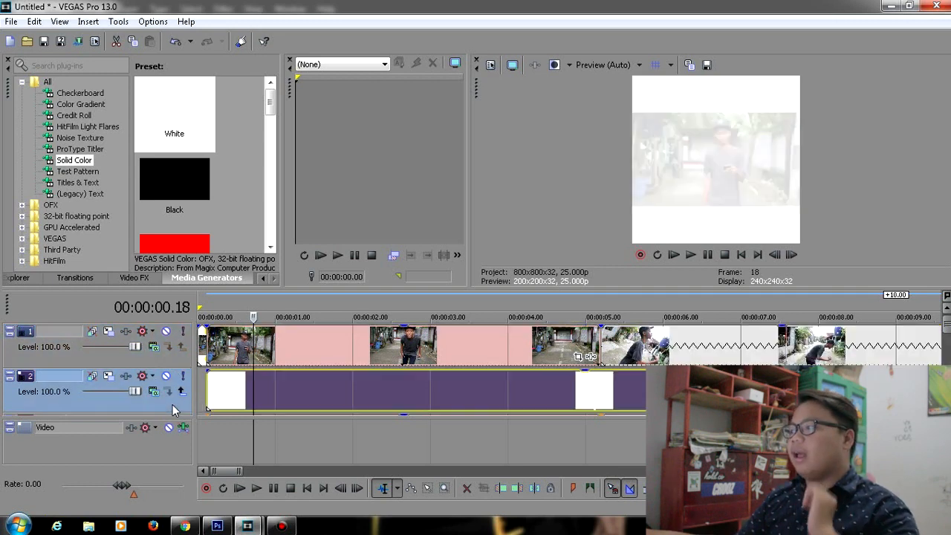
click(207, 348)
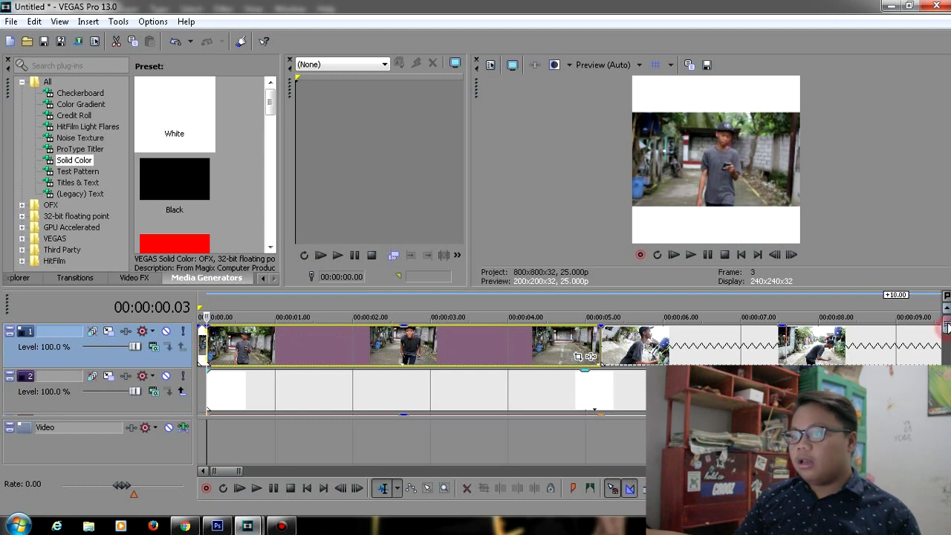
Play back the video from the start and extend the white background to the end of the second clip
click(202, 344)
key(space)
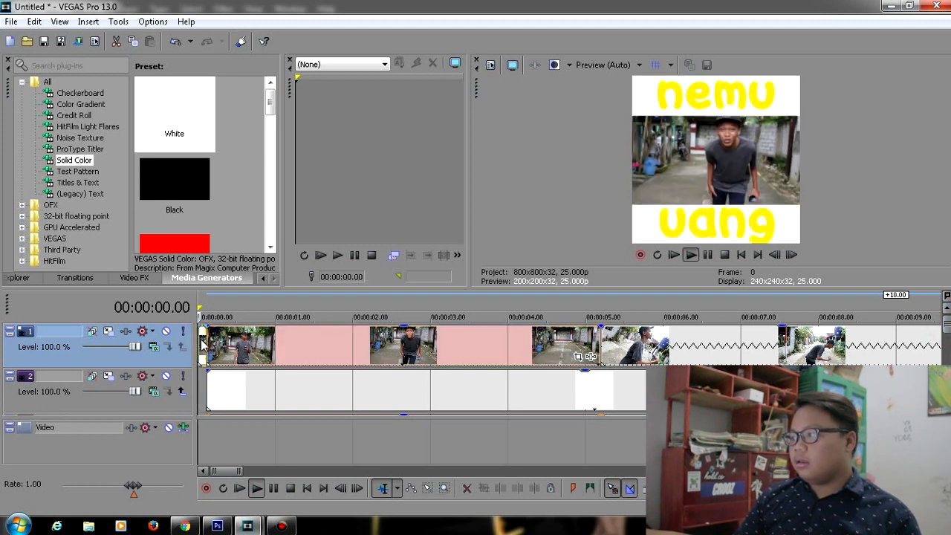
scroll(304, 349, down, 1)
scroll(304, 353, down, 1)
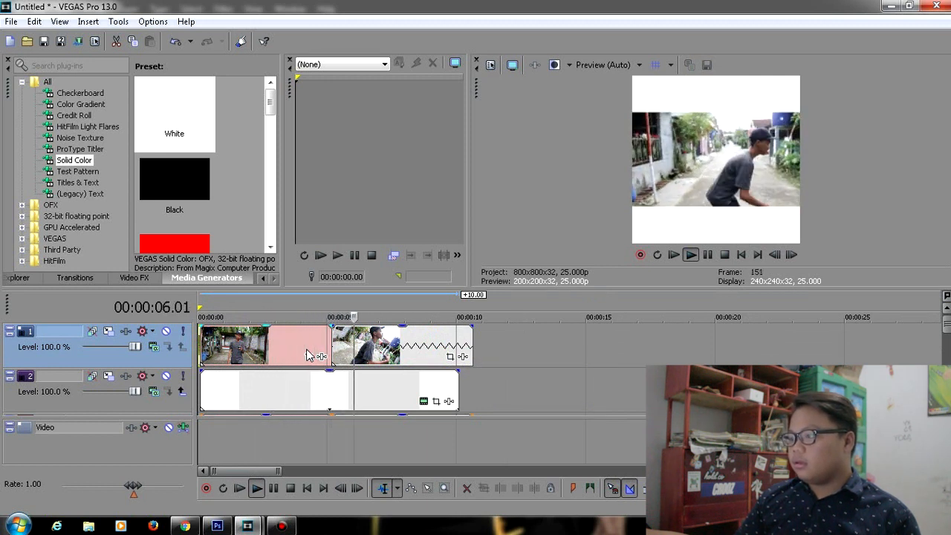
drag(459, 391, 472, 390)
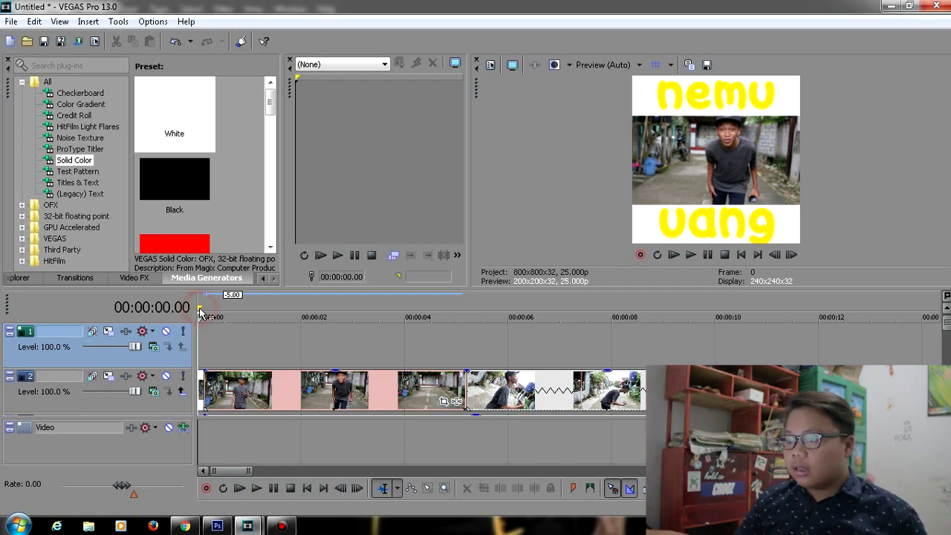
Select the timeline from the start to 00:00:10.16 as the loop region and open the Render As settings
drag(200, 312, 748, 330)
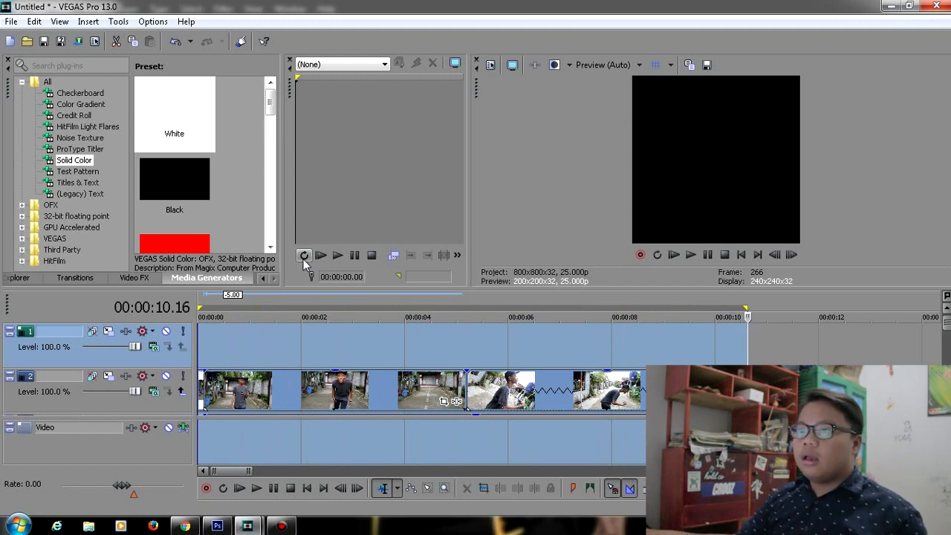
click(11, 22)
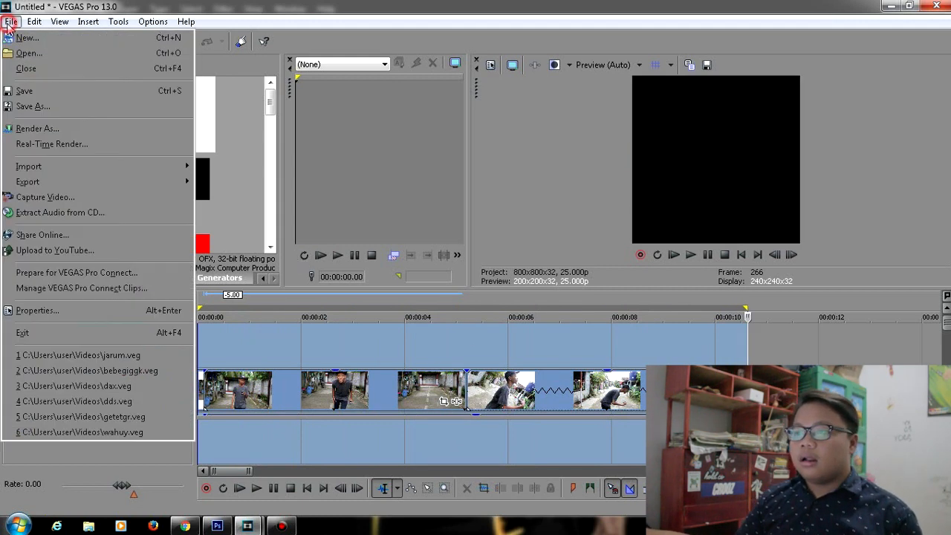
click(83, 133)
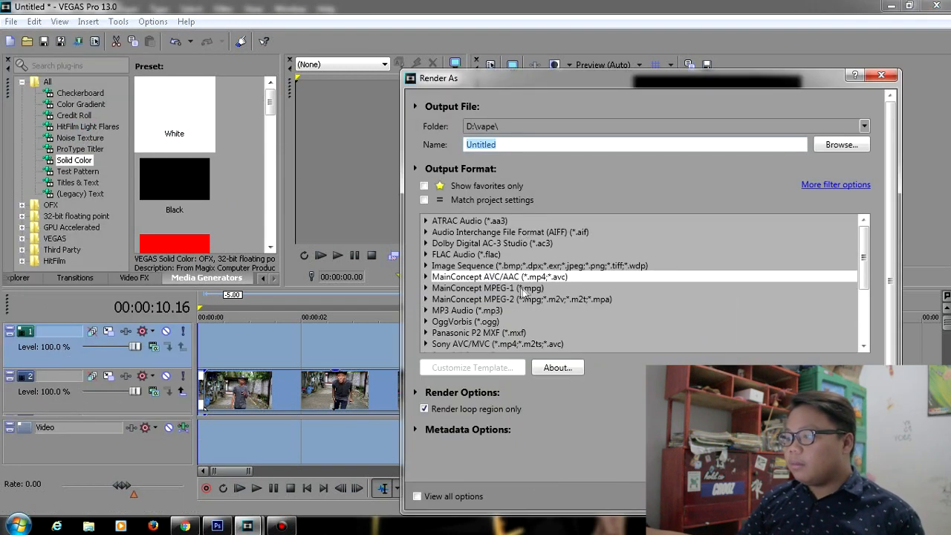
Choose the Internet HD 720p template of the MainConcept AVC/AAC (*.mp4) format for the render
click(488, 309)
scroll(489, 310, down, 2)
scroll(487, 297, up, 1)
click(476, 245)
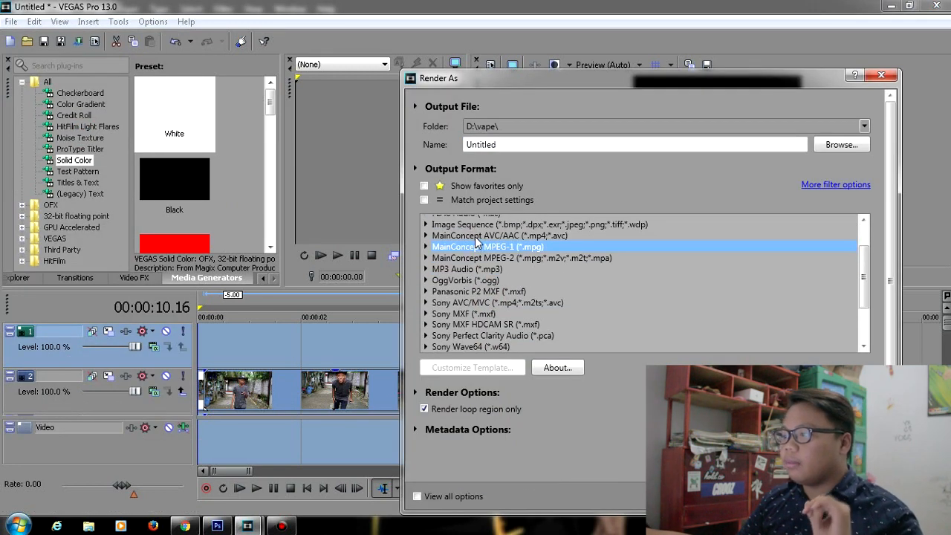
double_click(477, 236)
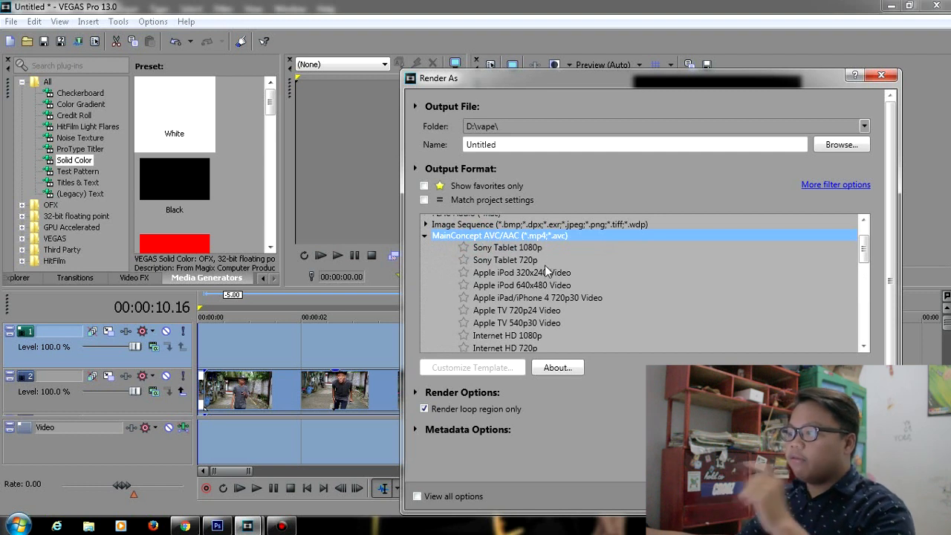
scroll(541, 276, down, 2)
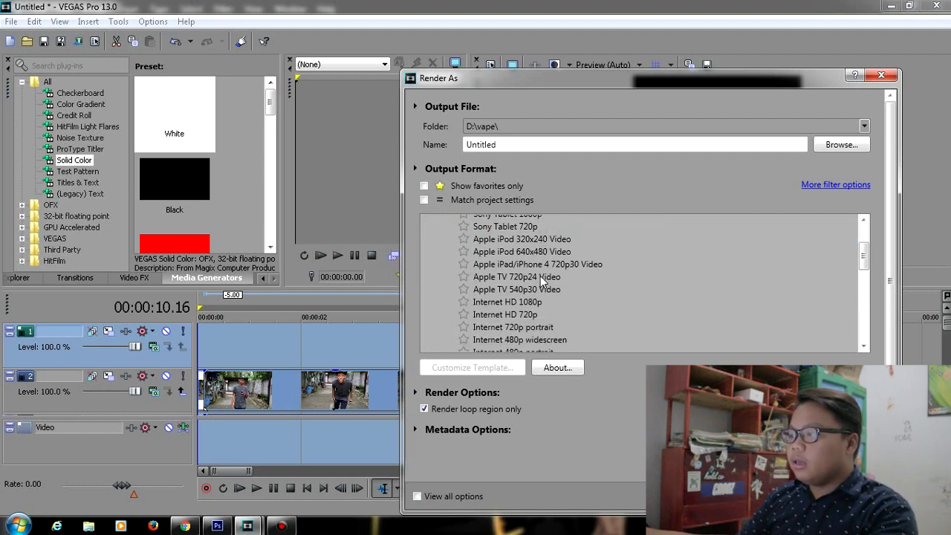
click(514, 283)
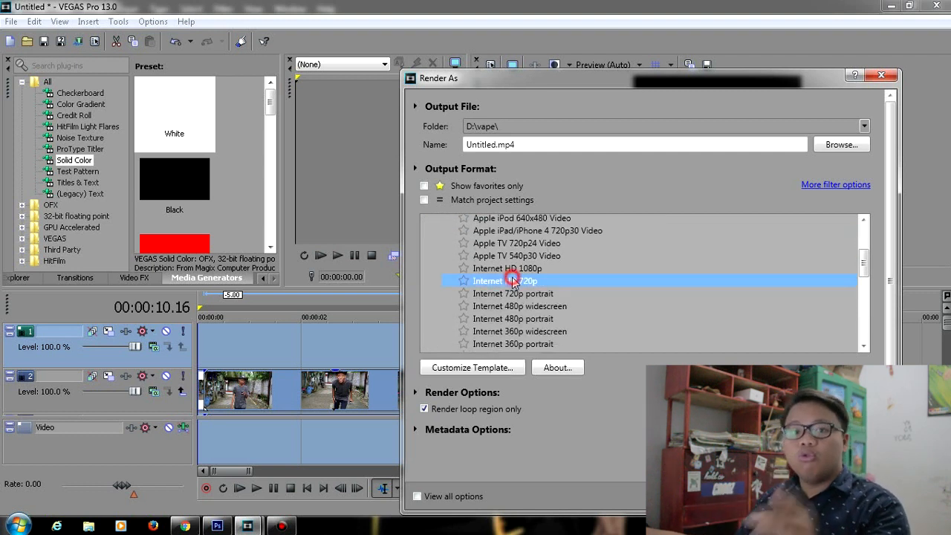
Customize the render template with a custom frame size of 800 × 800
click(496, 369)
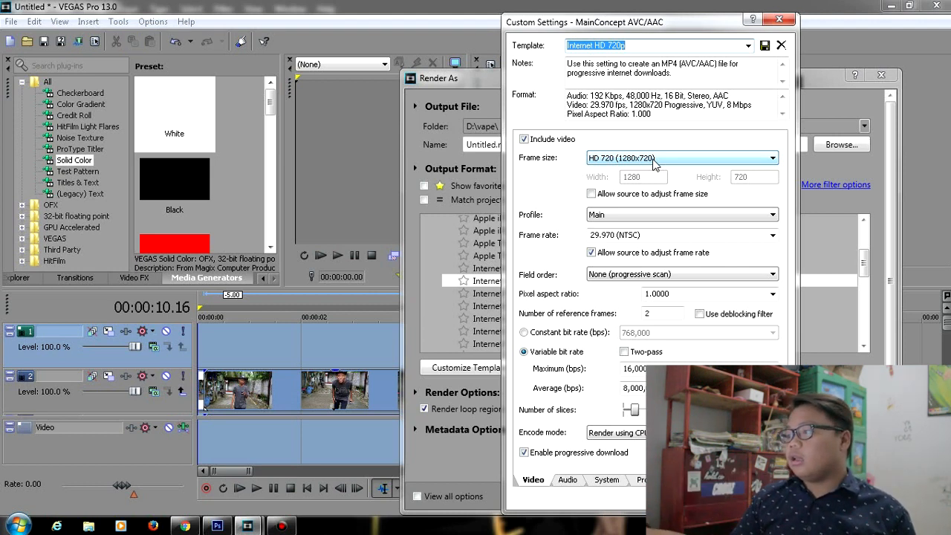
click(654, 161)
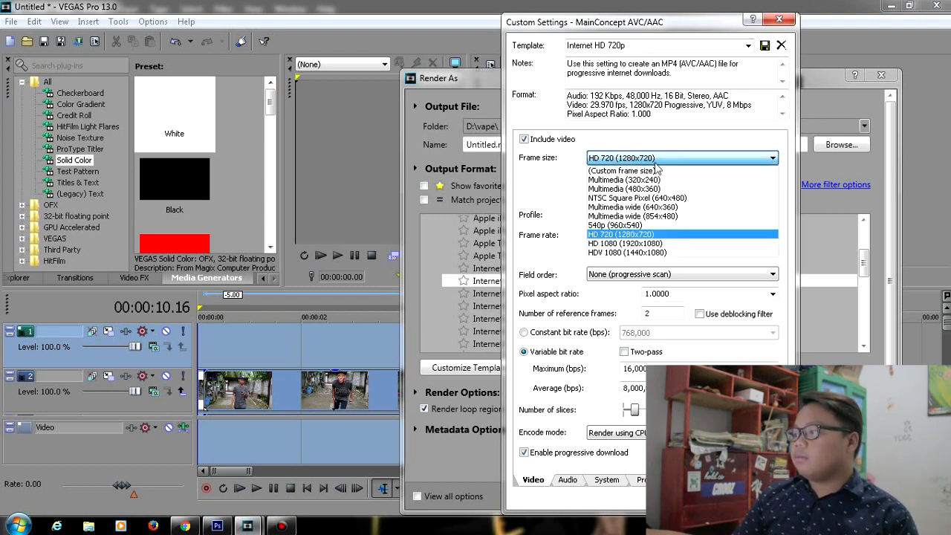
click(631, 171)
drag(646, 176, 596, 175)
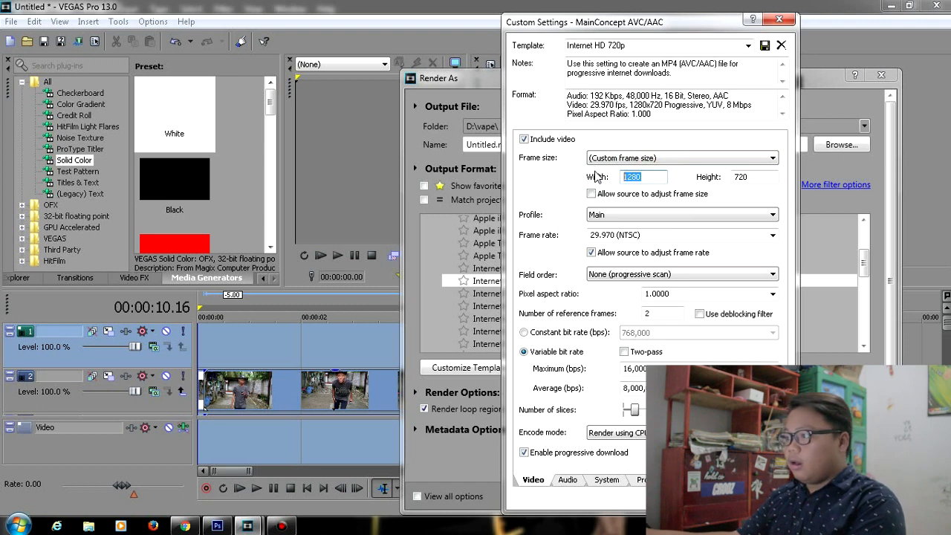
double_click(746, 180)
text(800)
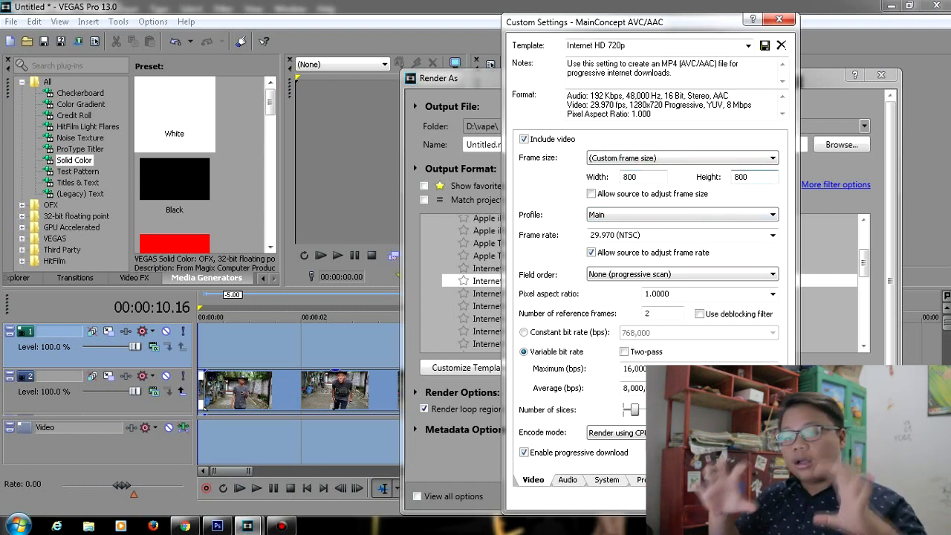
Set the template's encode mode to Render using CPU only and accept the custom settings
click(649, 437)
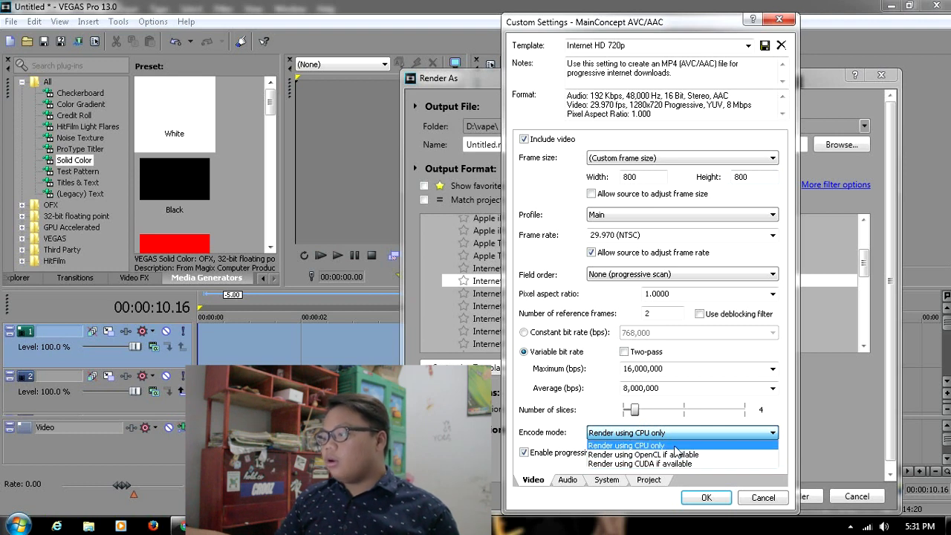
click(675, 446)
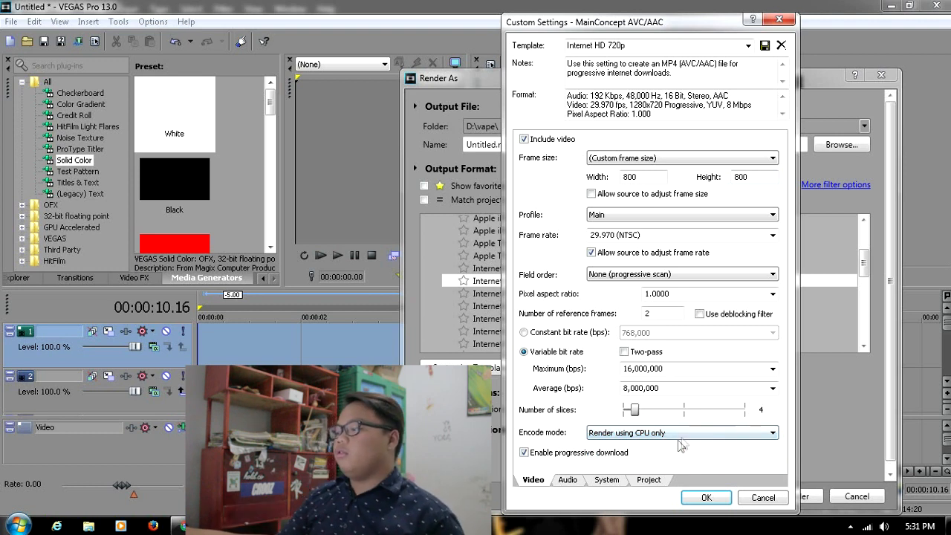
click(707, 498)
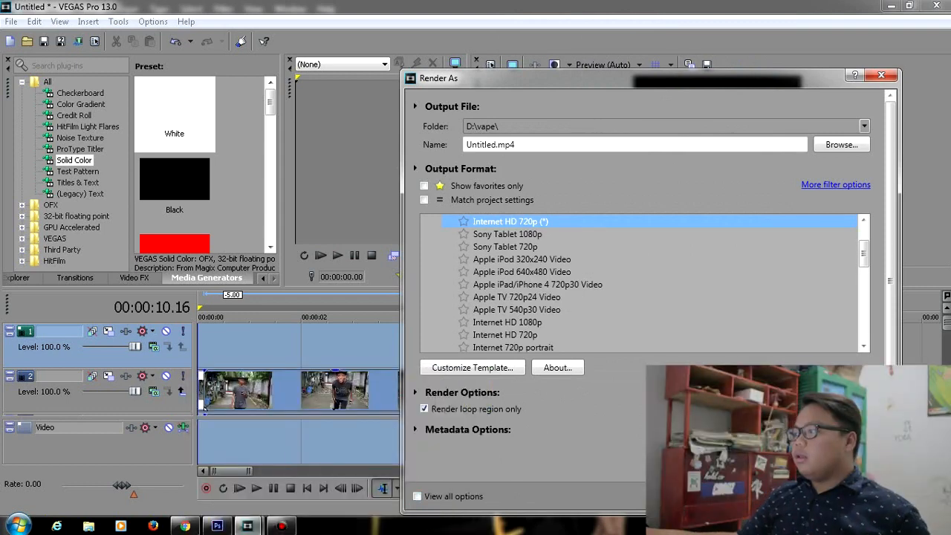
Name the output file Nemu uang on the Data (D:) drive and render the video
click(839, 144)
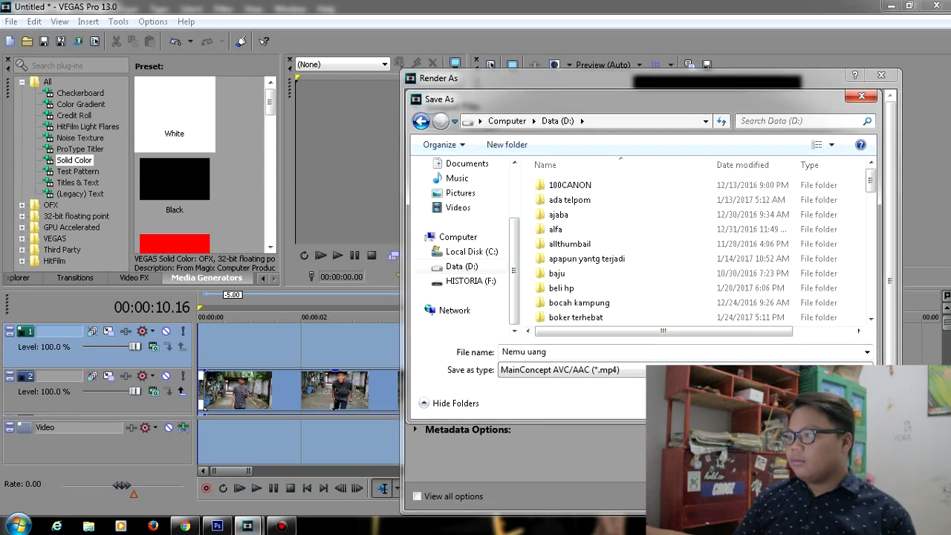
key(Return)
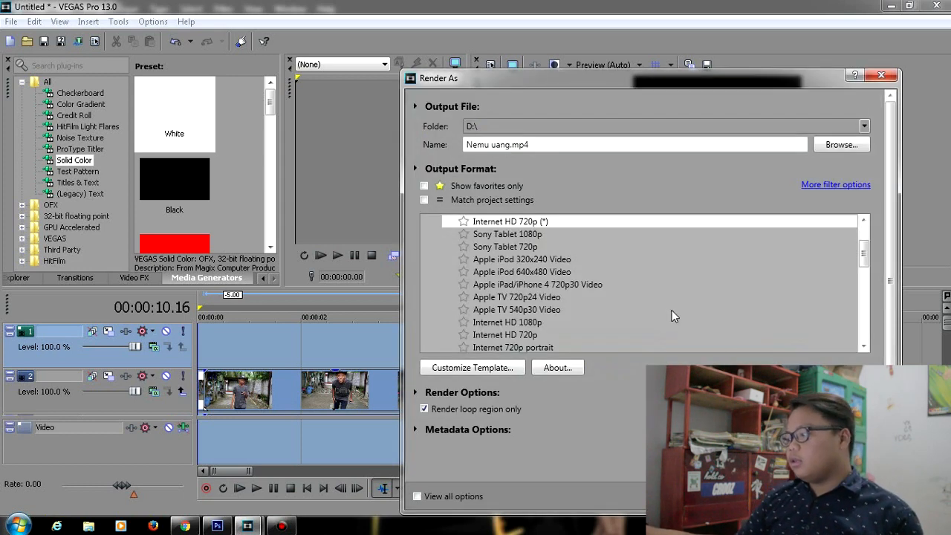
click(799, 497)
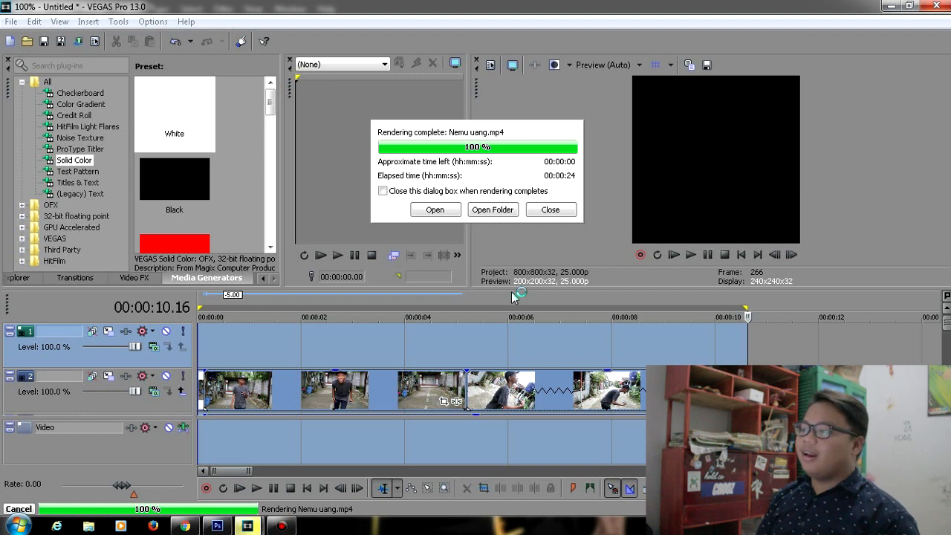
Open the rendered Nemu uang video in the media player and watch it in a maximized window
click(434, 210)
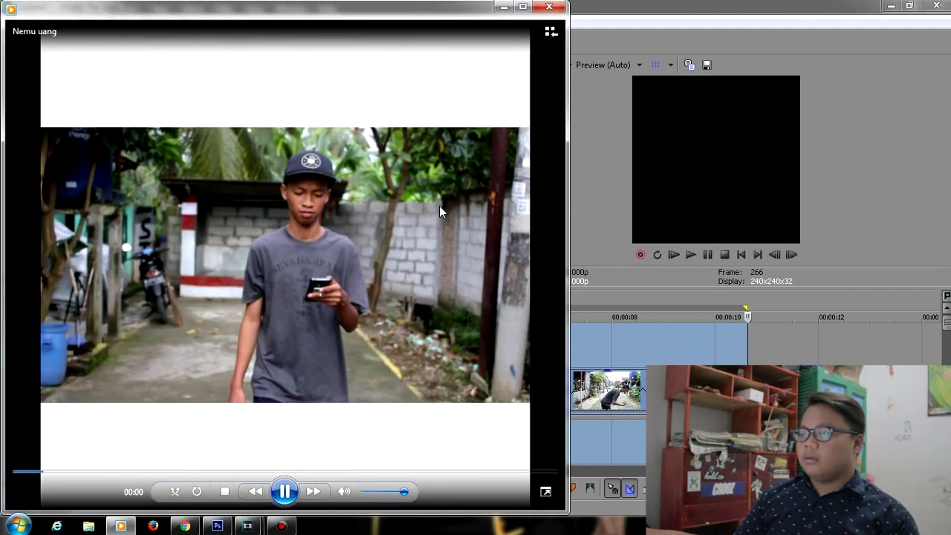
click(523, 6)
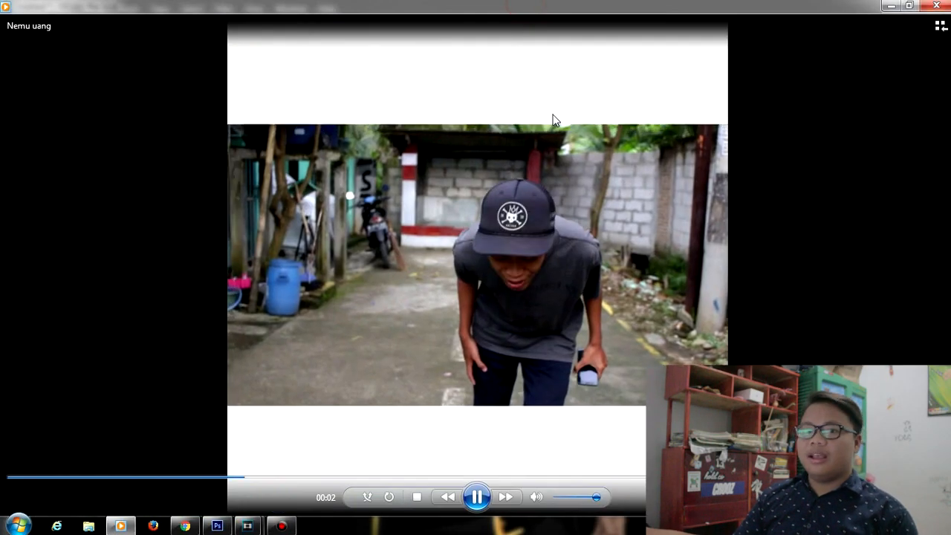